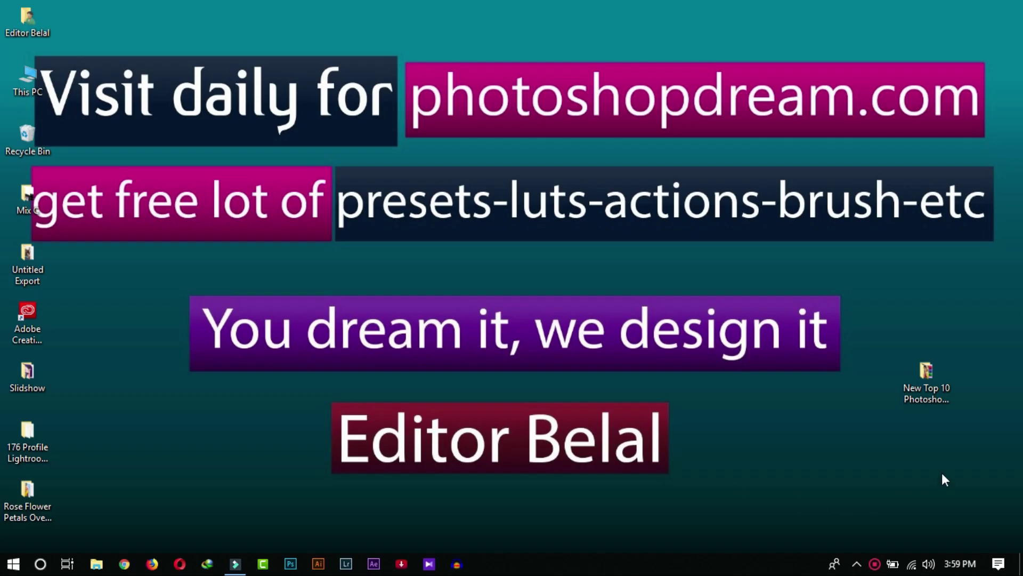
Step: Open the extracted wedding presets folder inside the downloaded presets folder
double_click(926, 379)
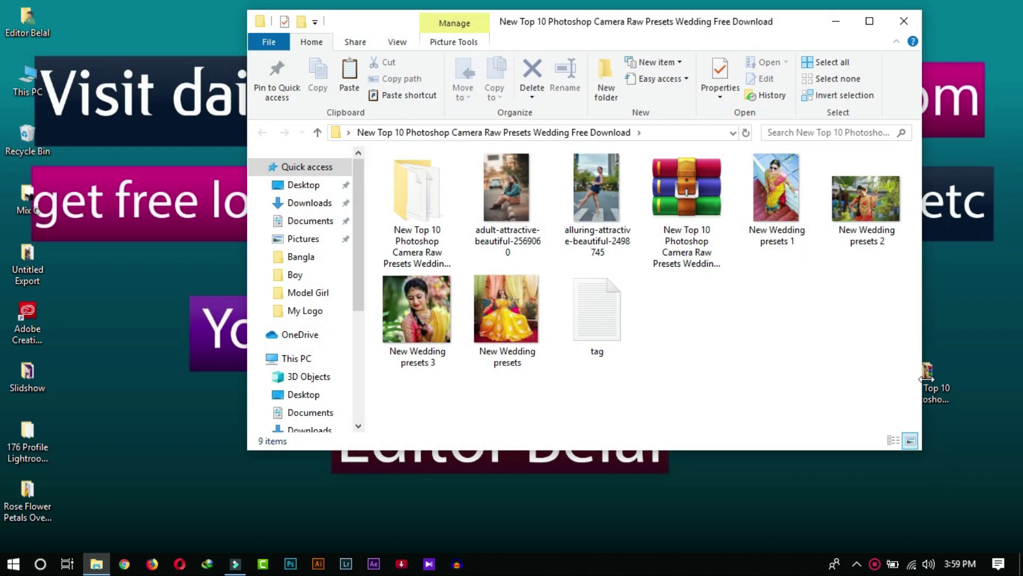
left_click(446, 222)
left_click(662, 215)
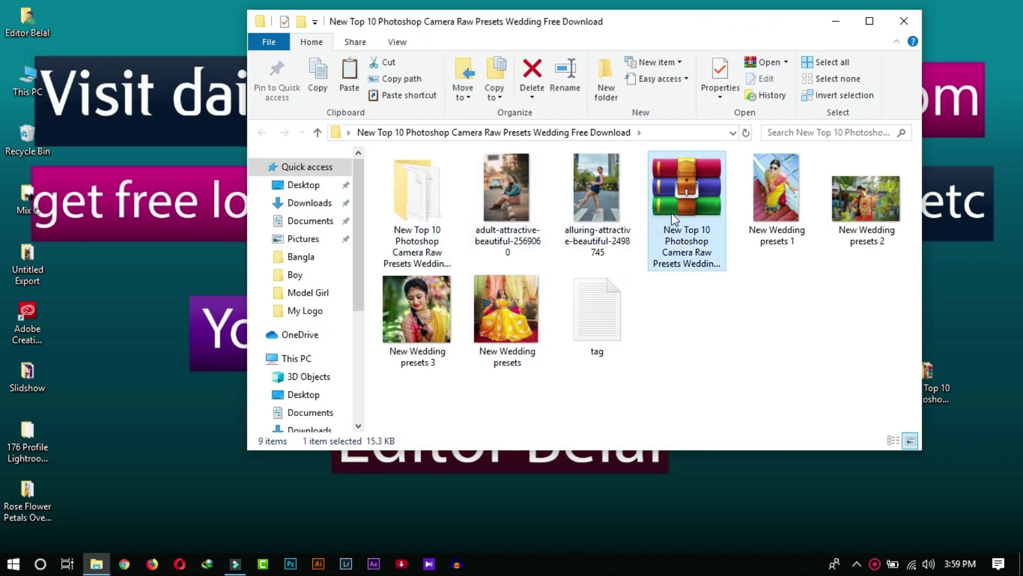
left_click(444, 187)
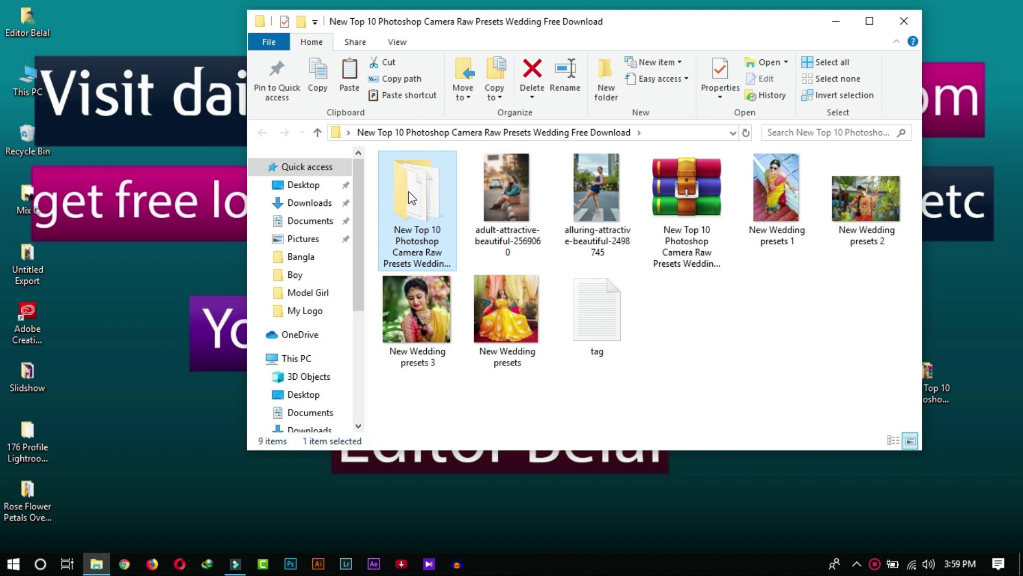
double_click(409, 190)
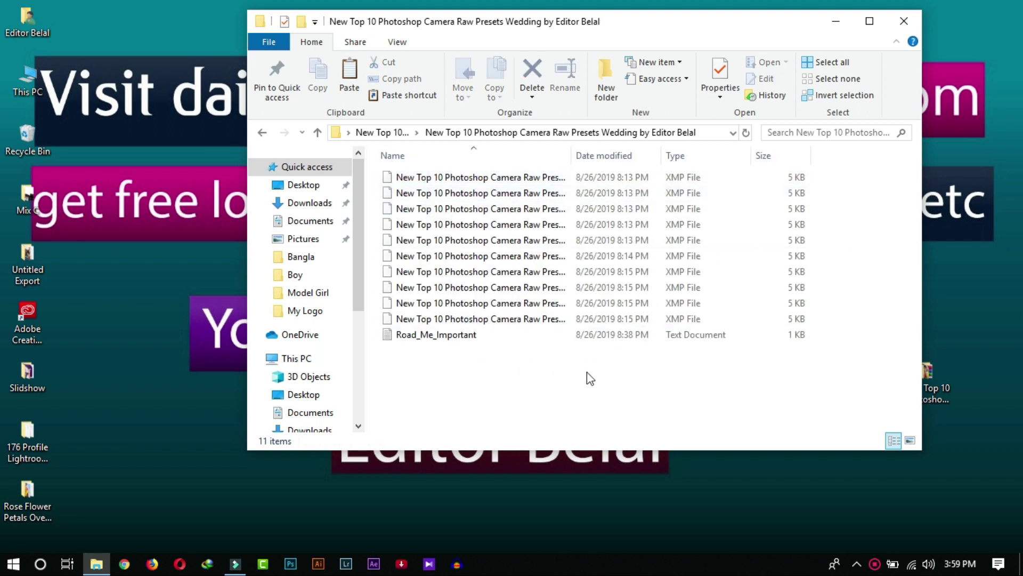
Step: Copy all ten XMP preset files and close the folder window
left_click_drag(830, 176, 484, 320)
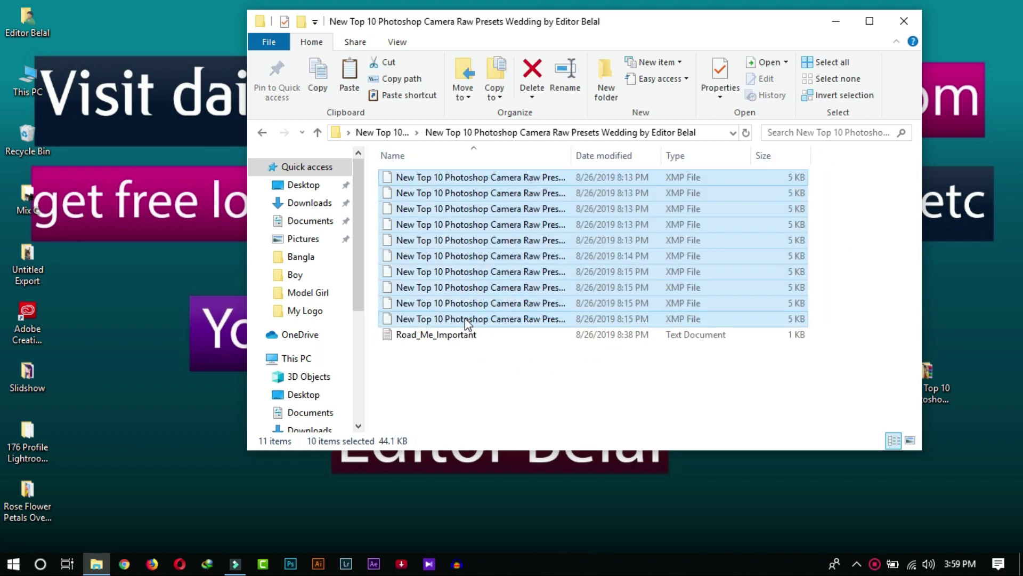
right_click(438, 303)
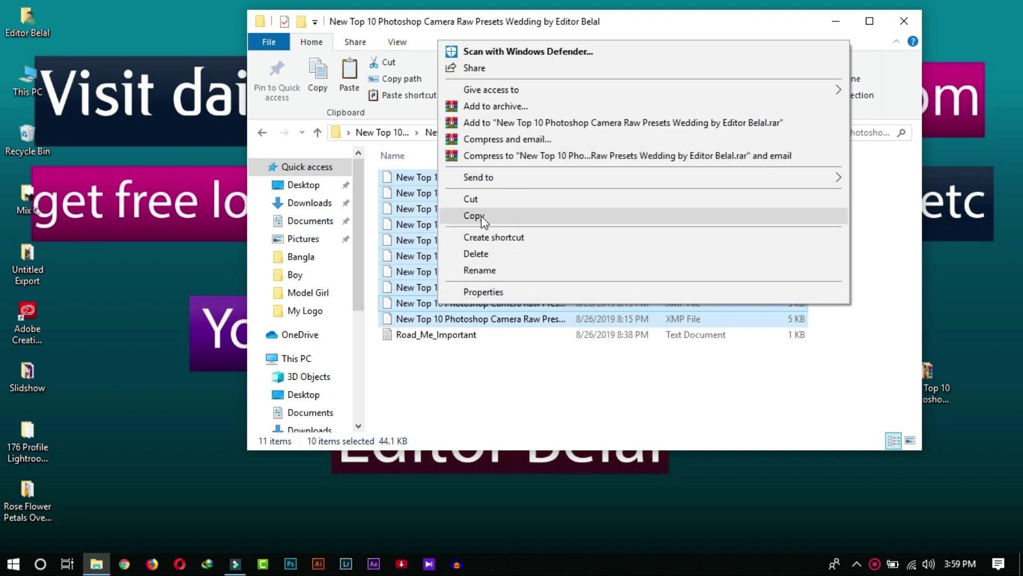
left_click(546, 215)
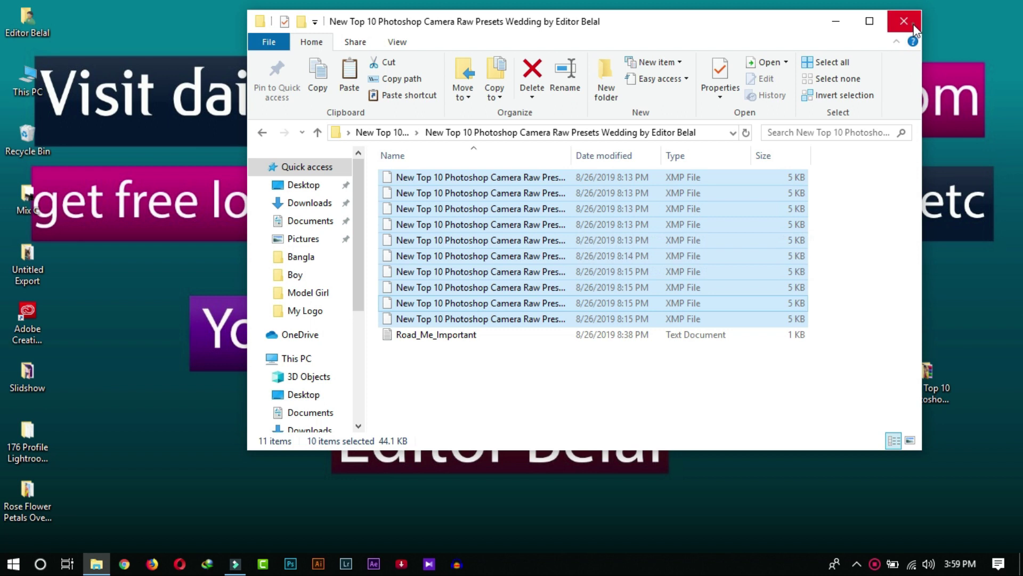
left_click(913, 24)
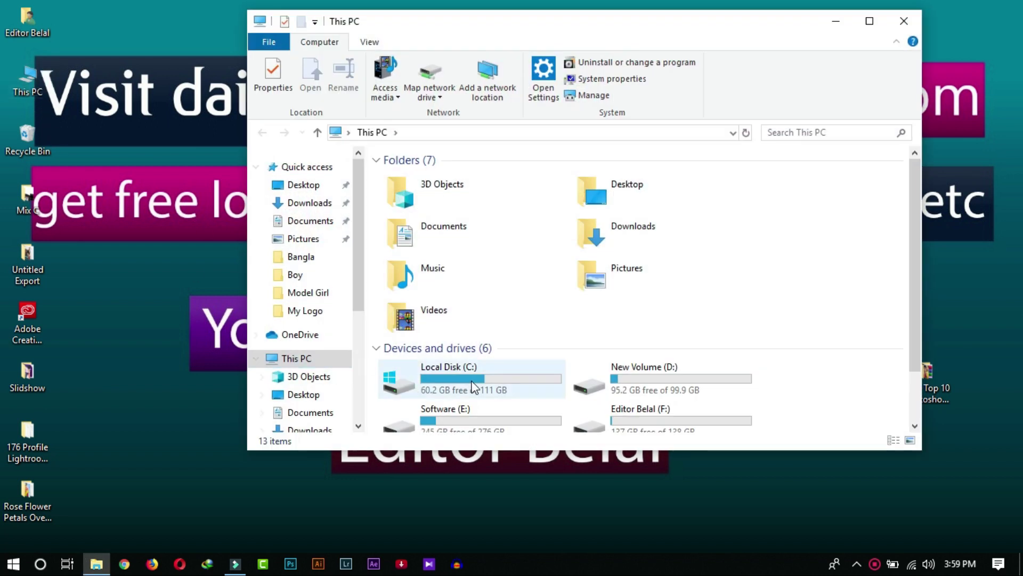
Step: Go to the user profile folder under C:\Users and turn on hidden items
double_click(472, 379)
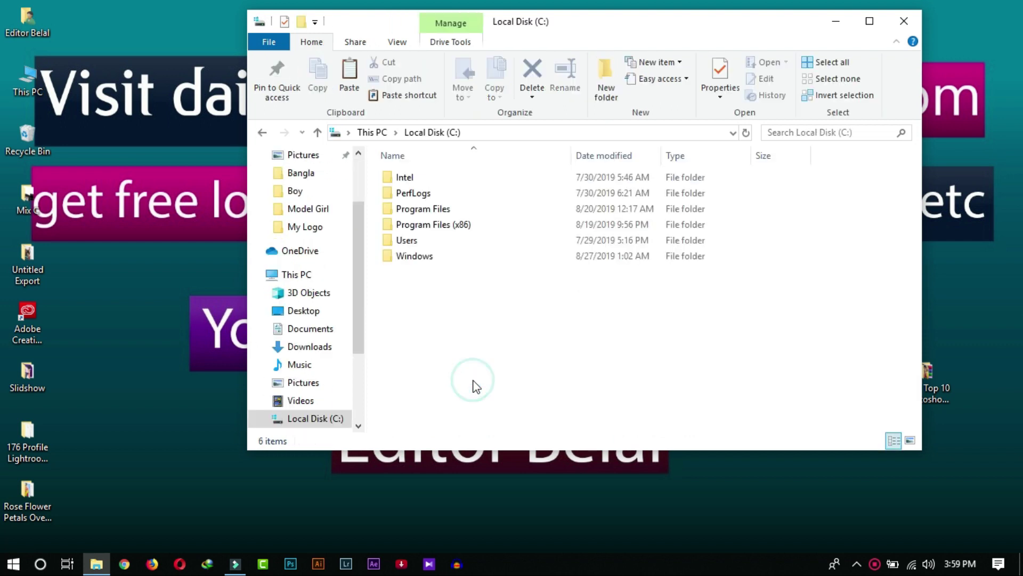
left_click(452, 211)
left_click(446, 241)
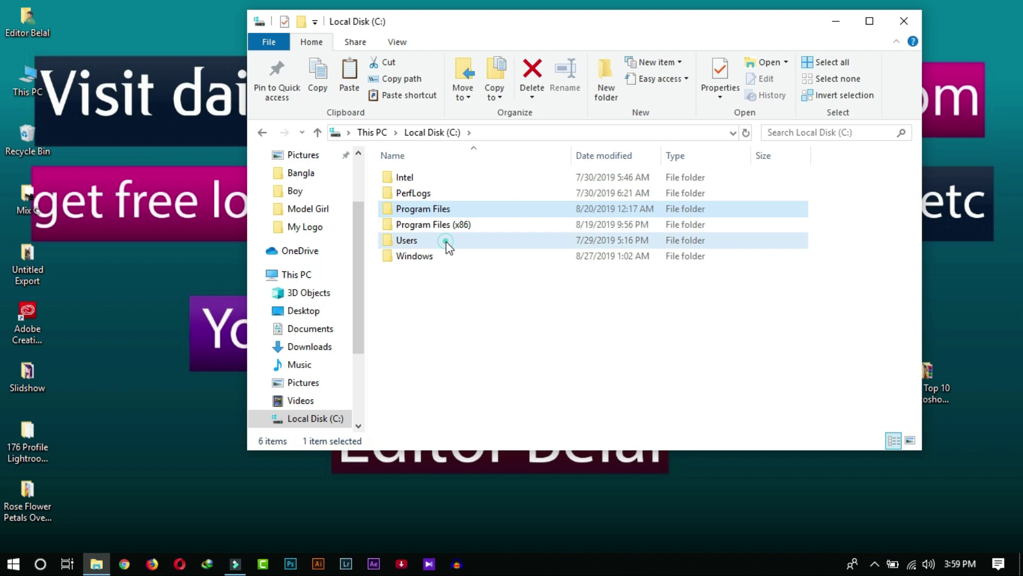
double_click(445, 241)
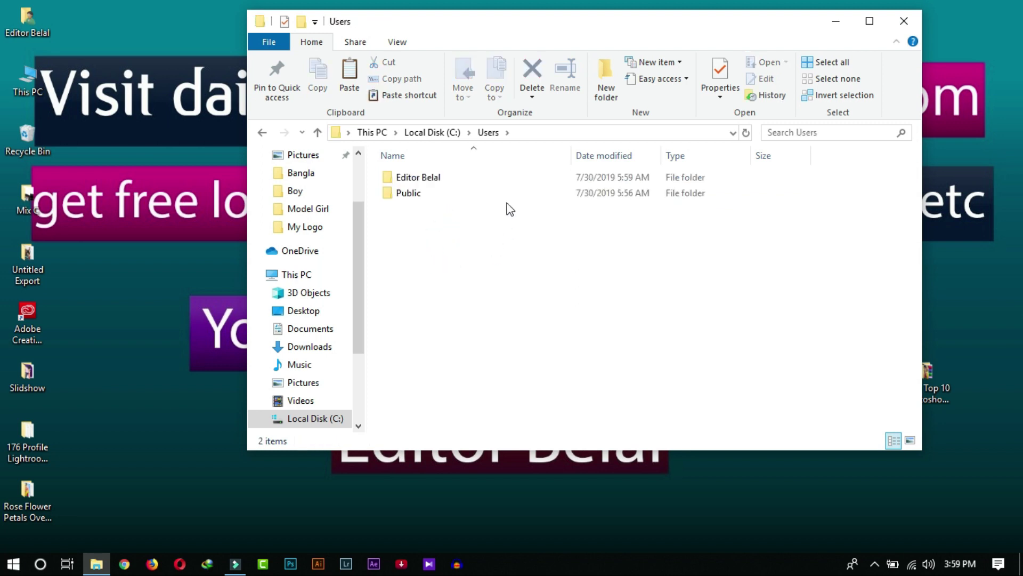
double_click(462, 178)
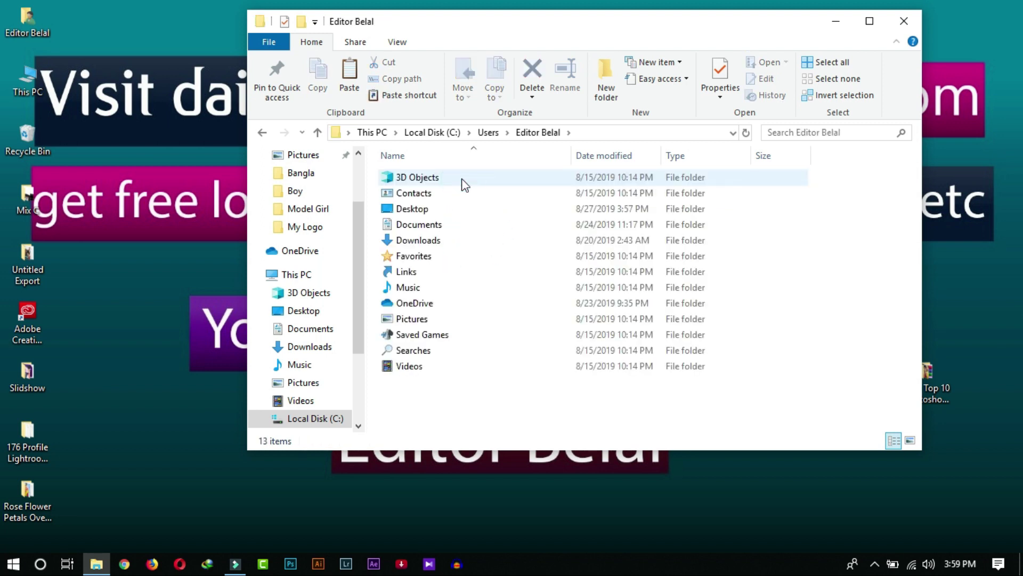
left_click(399, 48)
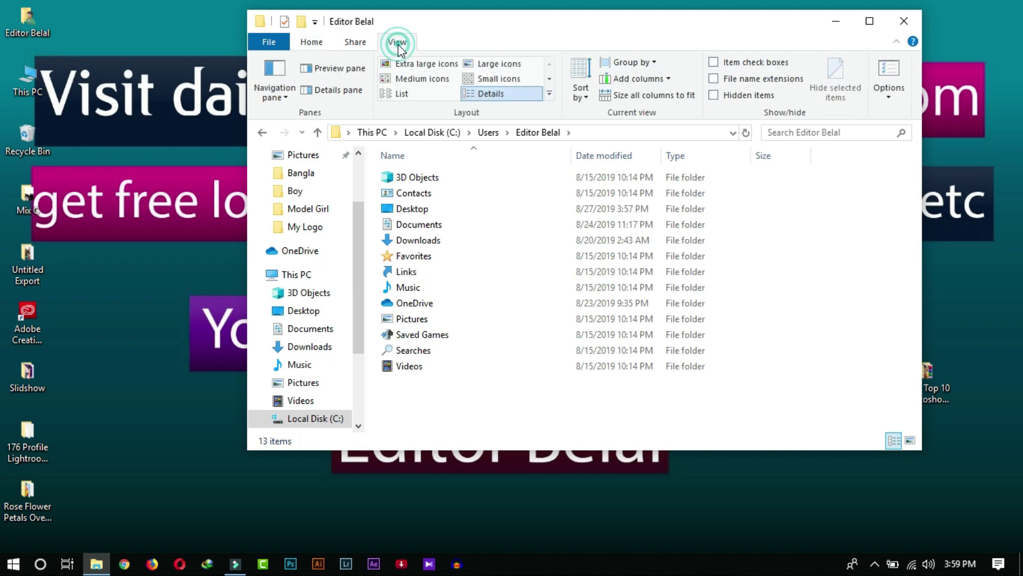
left_click(713, 95)
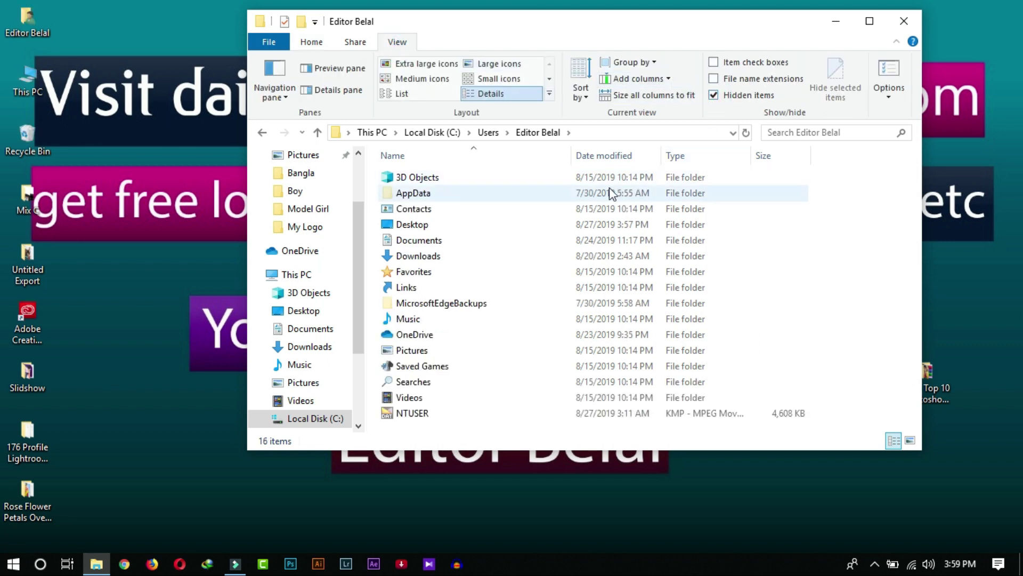
Step: Paste the ten XMP presets into AppData\Roaming\Adobe\CameraRaw\Settings and close Explorer
double_click(421, 193)
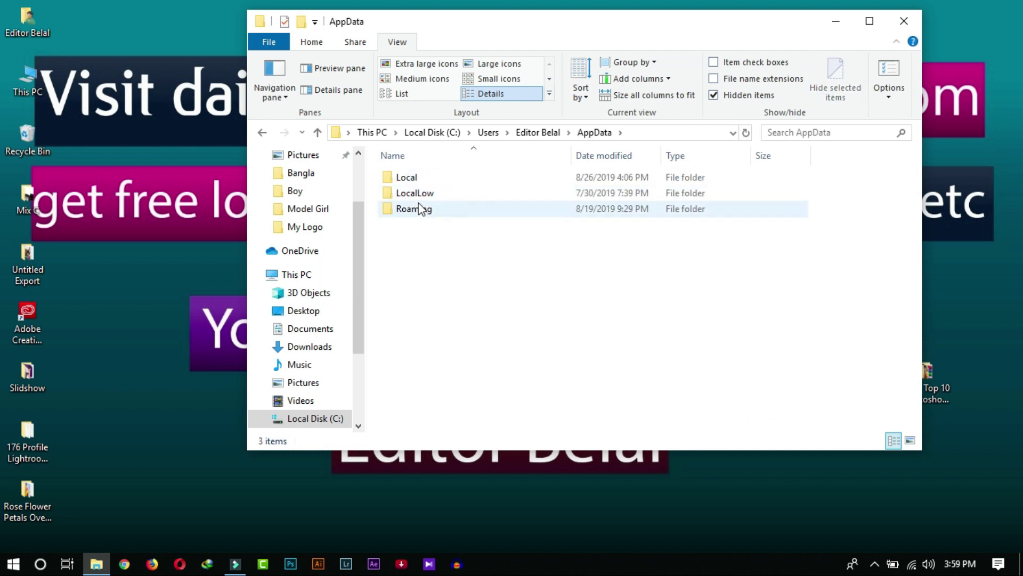
double_click(418, 209)
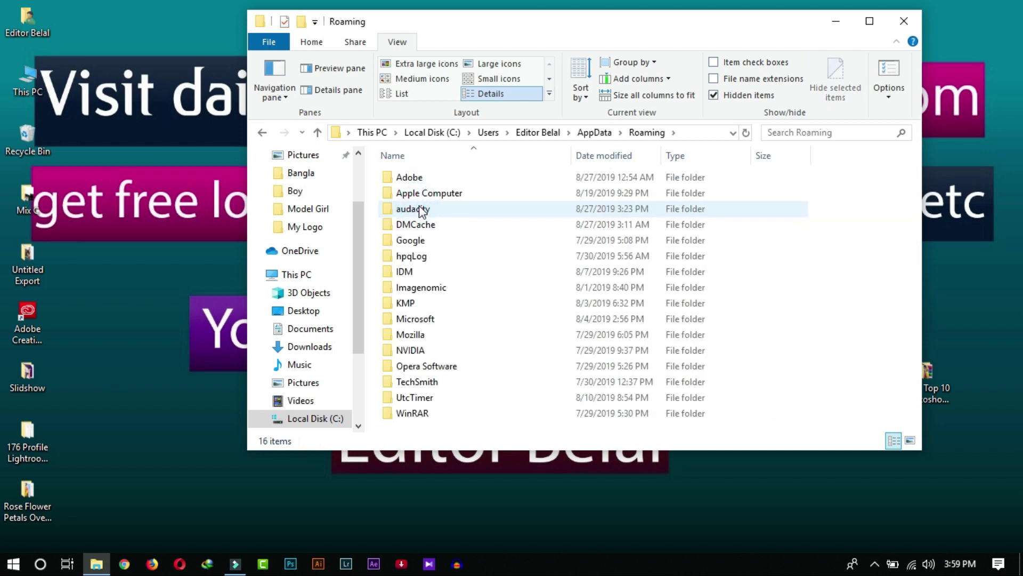
double_click(454, 178)
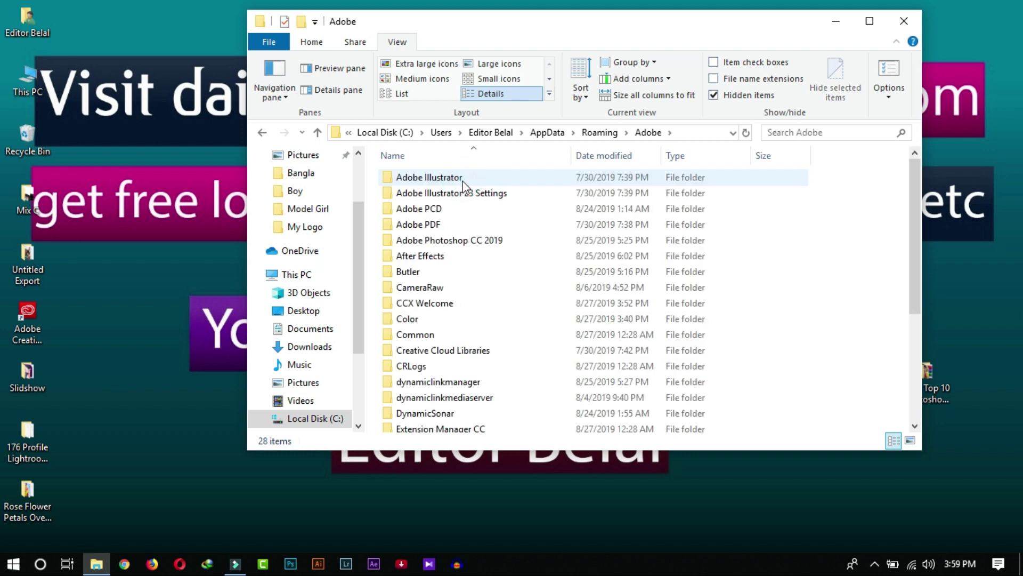
left_click(520, 286)
double_click(520, 287)
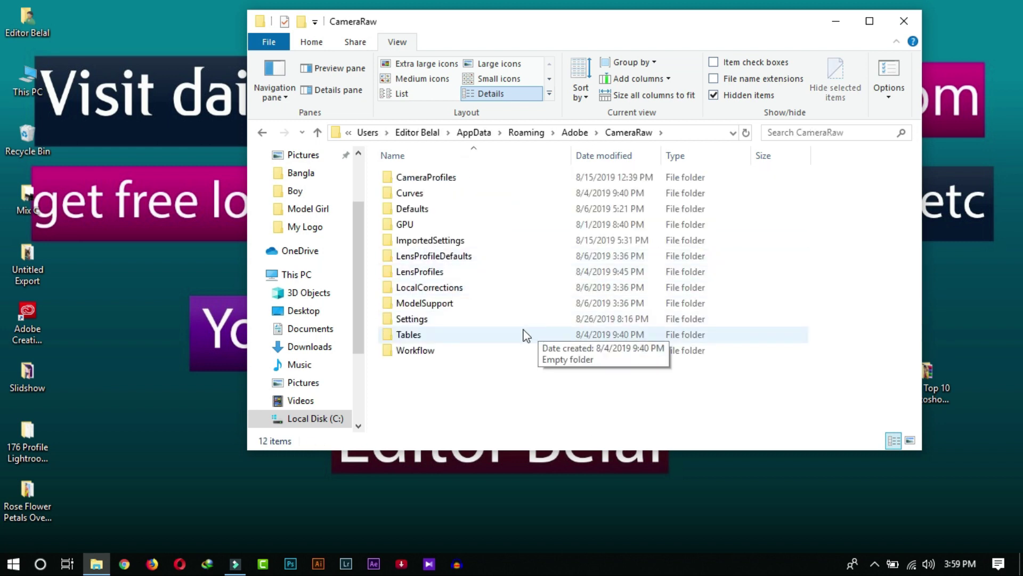
double_click(413, 320)
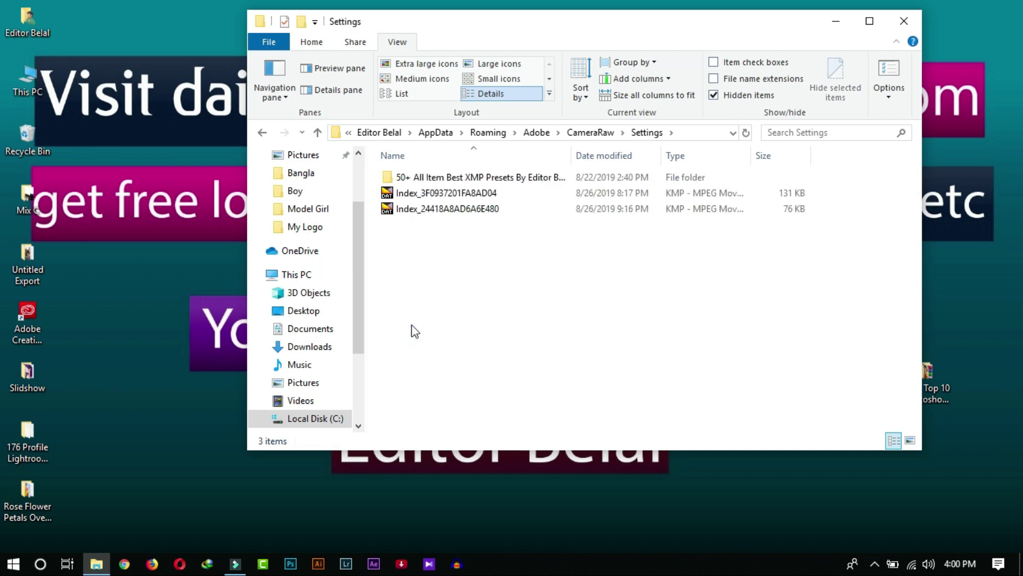
right_click(412, 326)
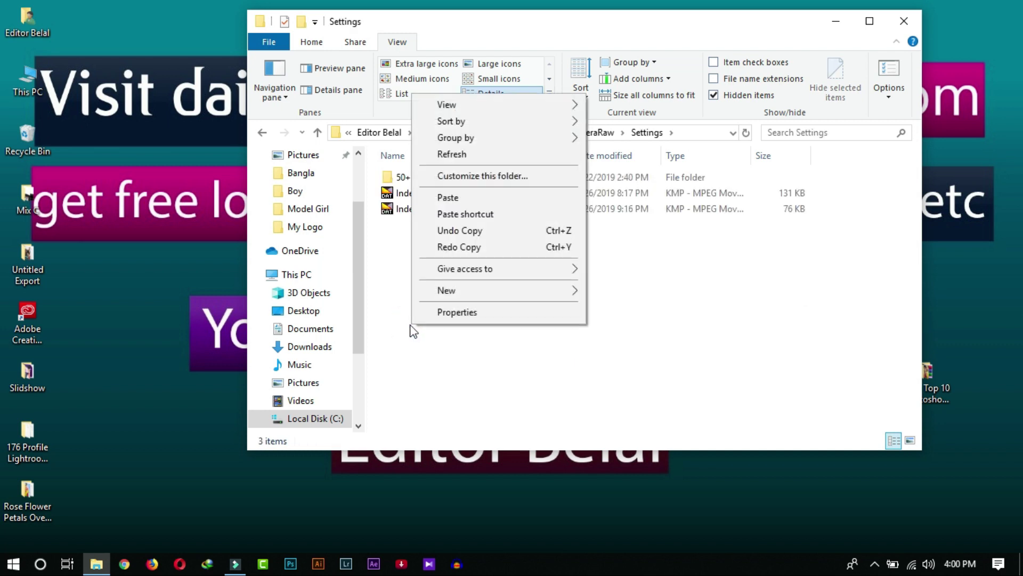
left_click(524, 200)
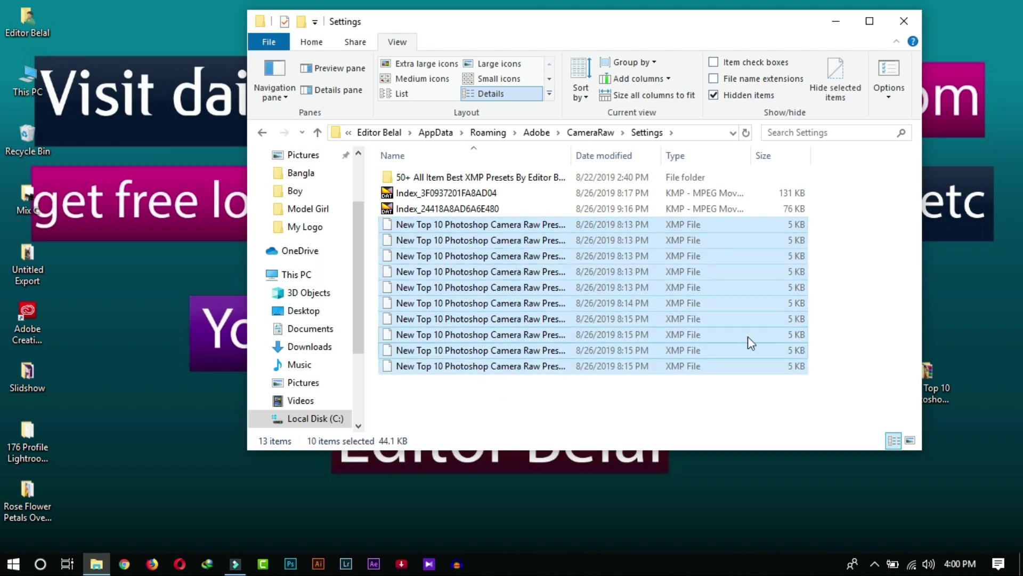
left_click(904, 22)
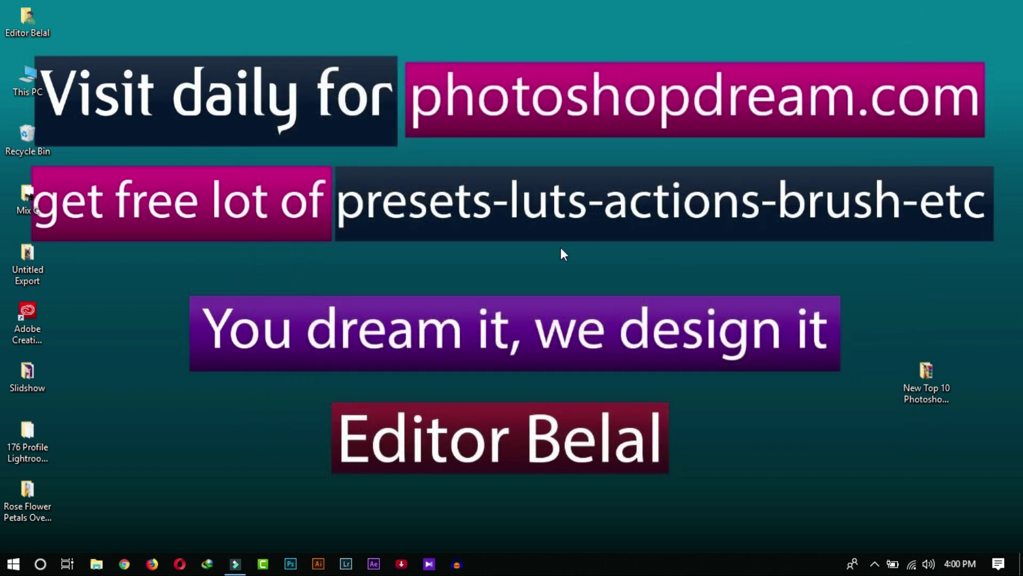
Step: Launch Photoshop and open the two portraits plus four New Wedding presets photos
left_click(290, 564)
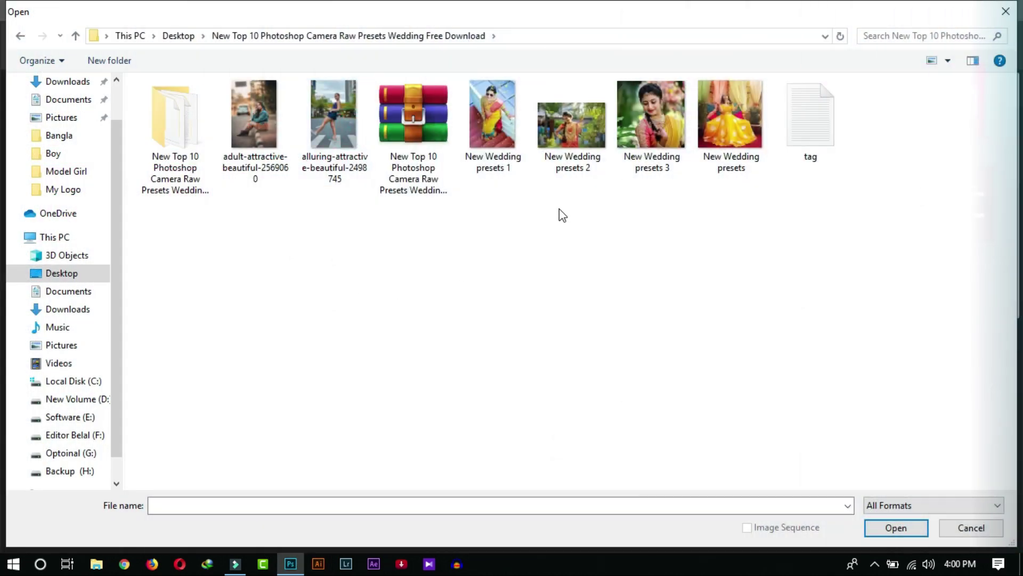
left_click_drag(737, 209, 258, 162)
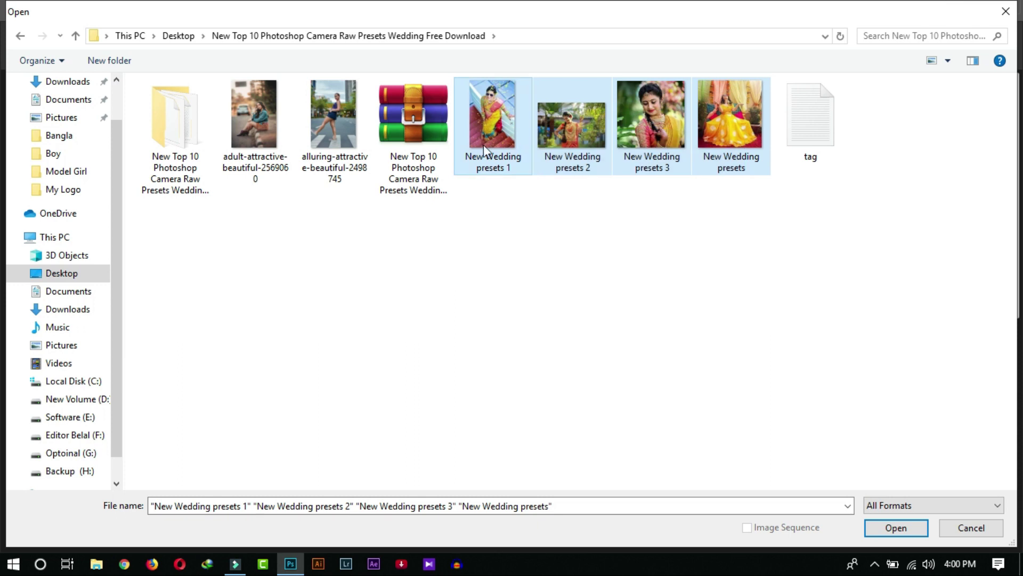
left_click(895, 527)
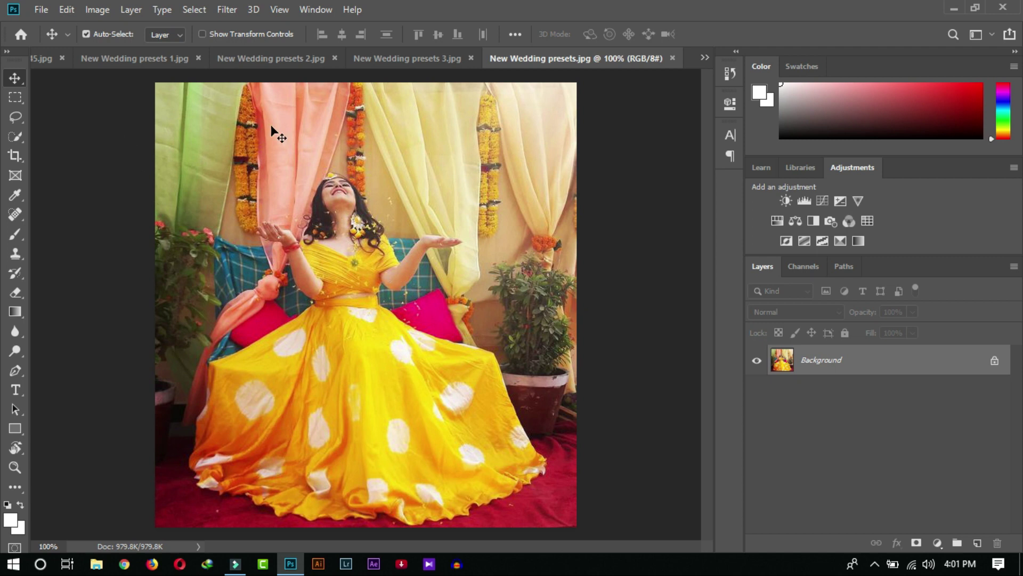
Step: Open the Camera Raw Filter on New Wedding presets.jpg and expand the wedding preset group
left_click(227, 10)
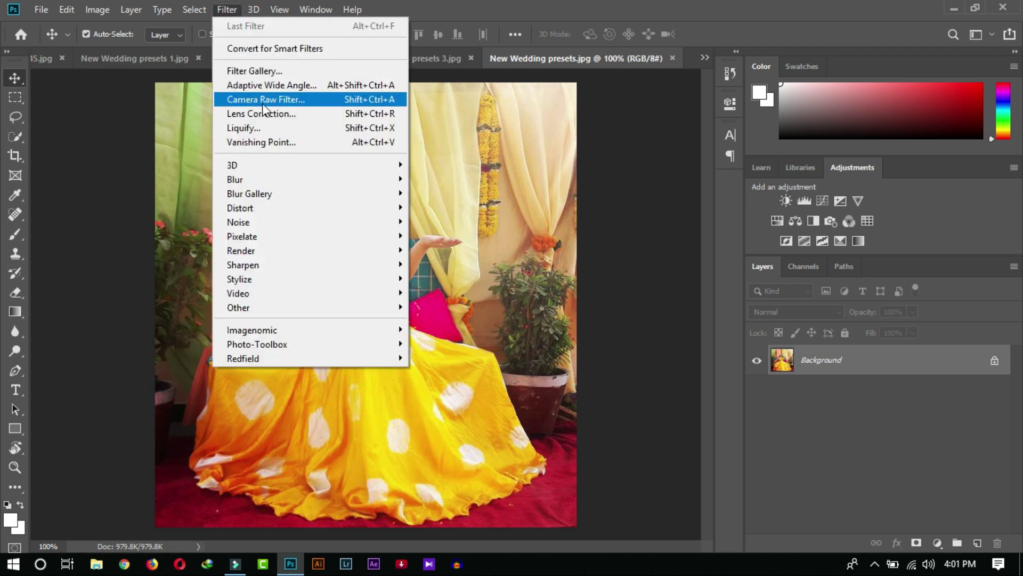
left_click(294, 101)
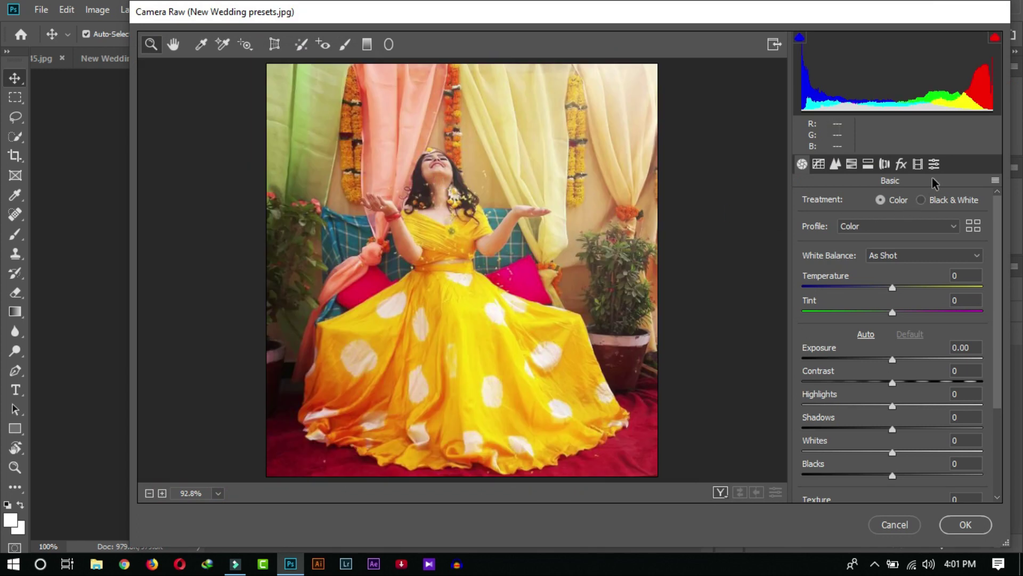
left_click(935, 165)
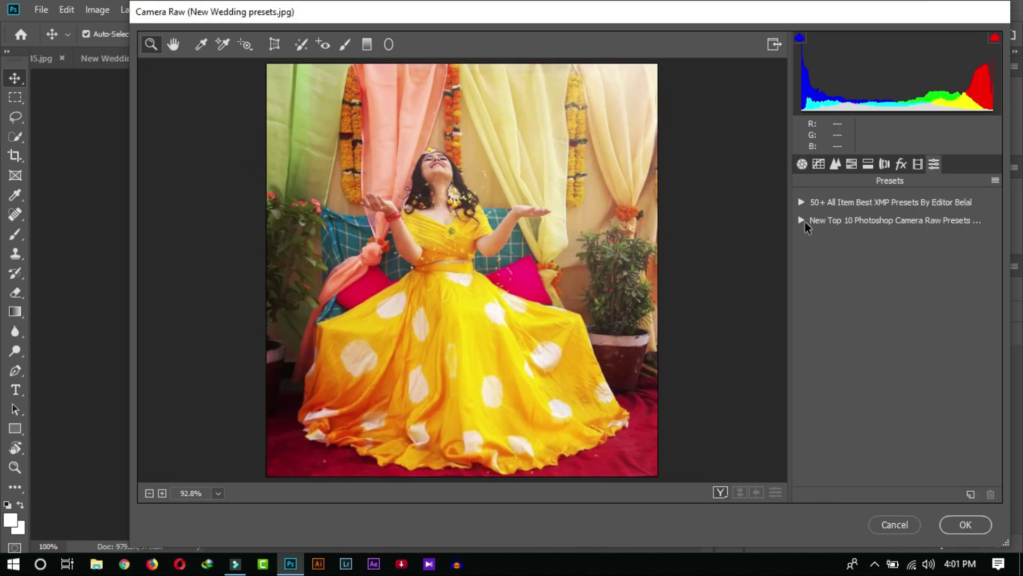
left_click(802, 221)
Step: Preview wedding presets one through ten on the orange-dress photo
left_click(853, 235)
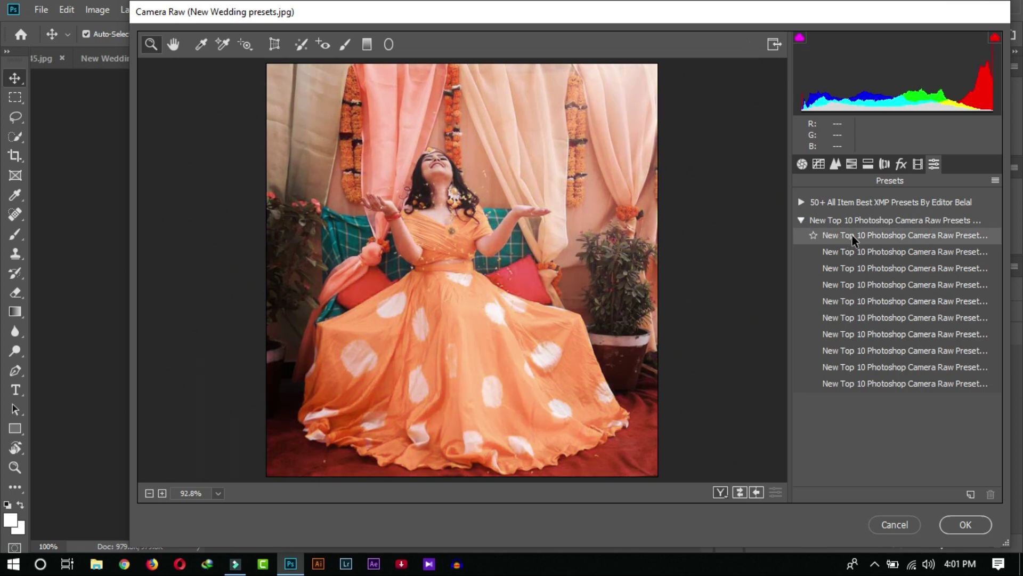
left_click(855, 253)
left_click(862, 267)
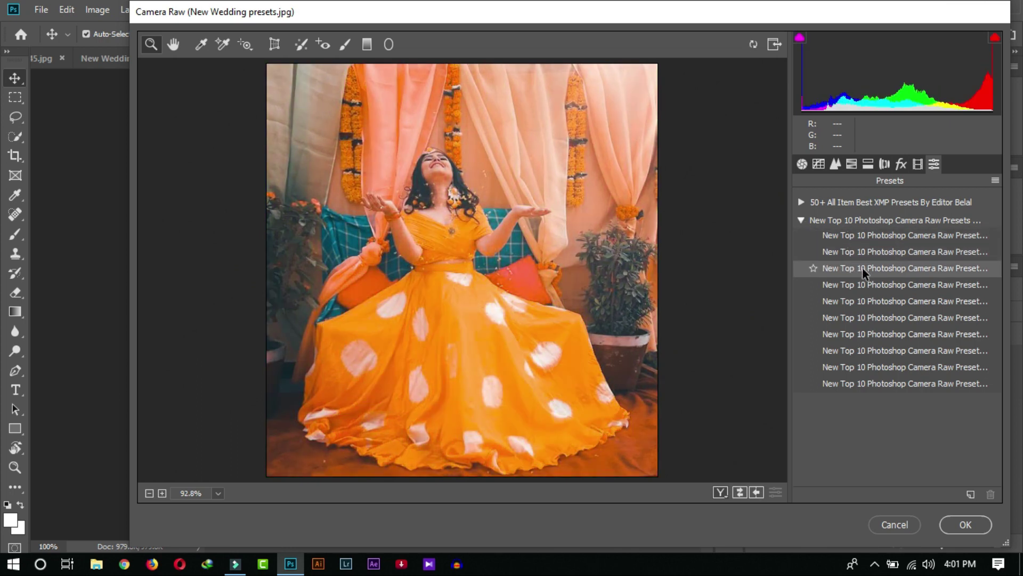
left_click(876, 285)
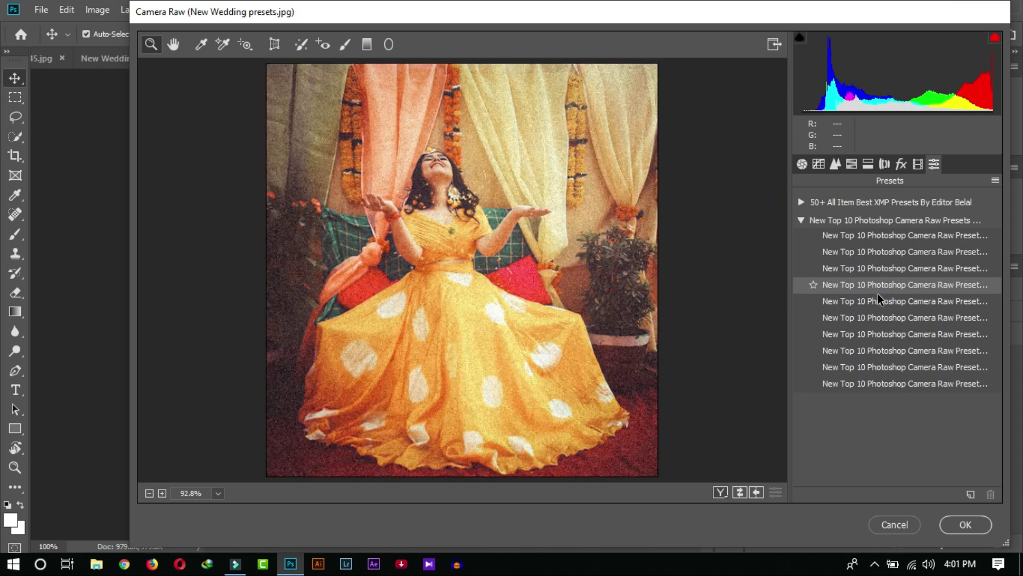
left_click(878, 294)
left_click(881, 317)
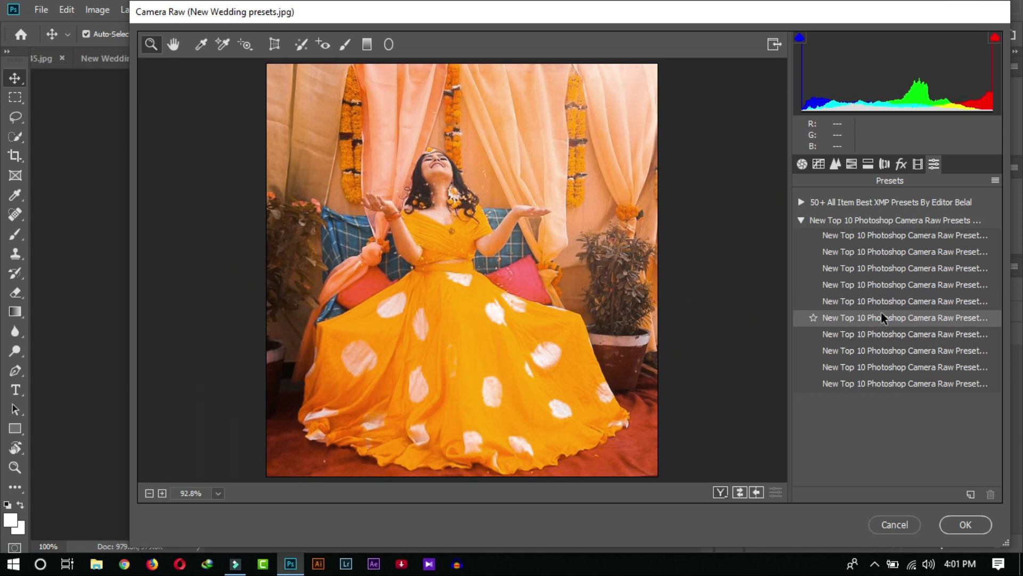
left_click(885, 334)
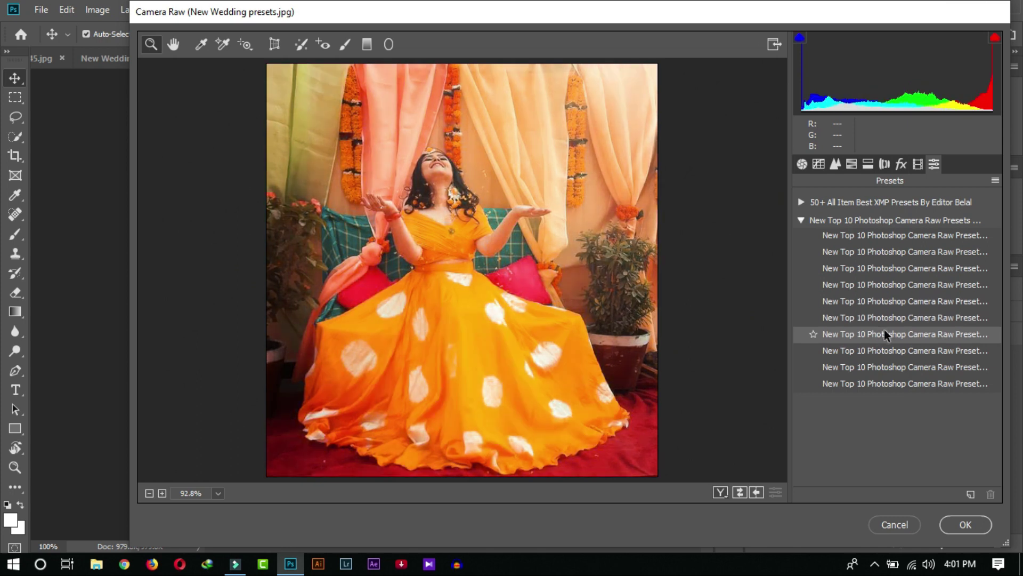
left_click(887, 346)
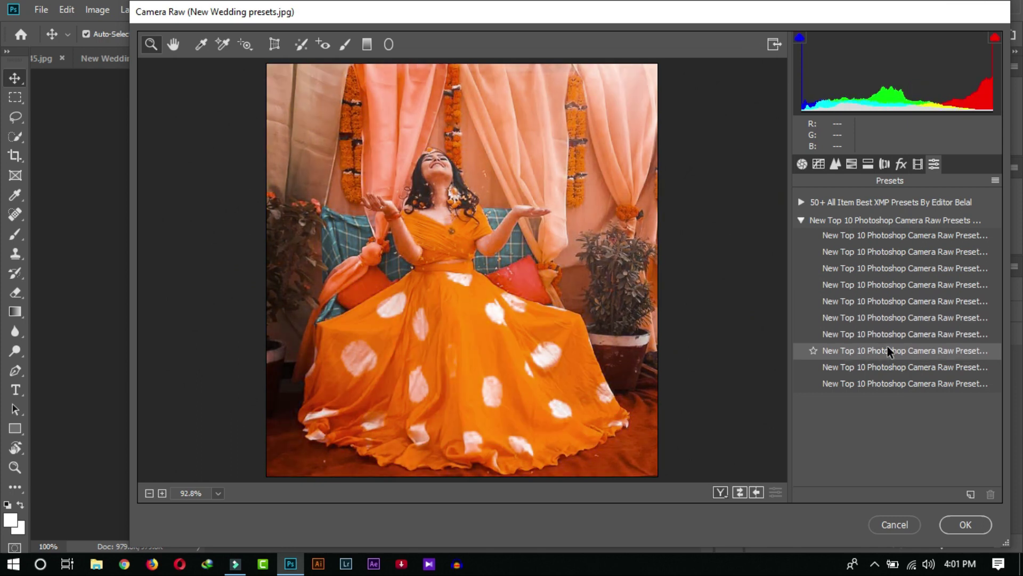
left_click(890, 367)
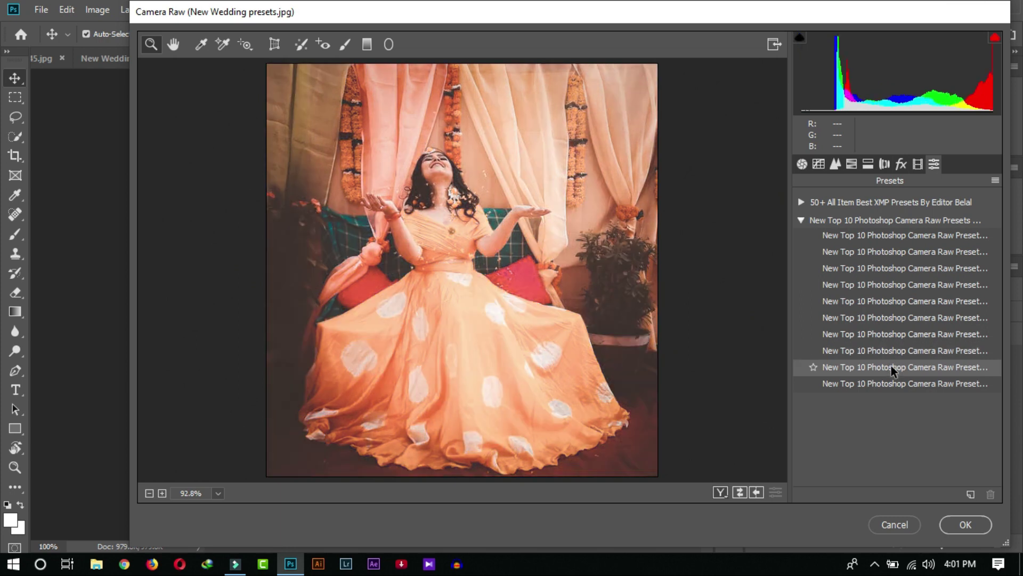
left_click(894, 383)
Step: Revisit presets nine, eight and seven, compare Before/After, then cancel unedited
left_click(895, 373)
left_click(894, 351)
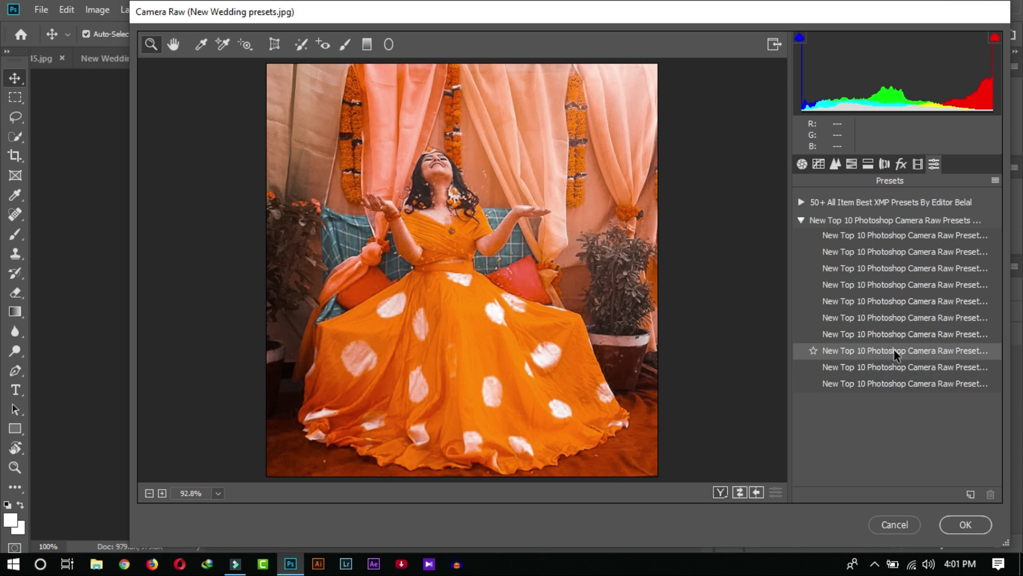
left_click(893, 337)
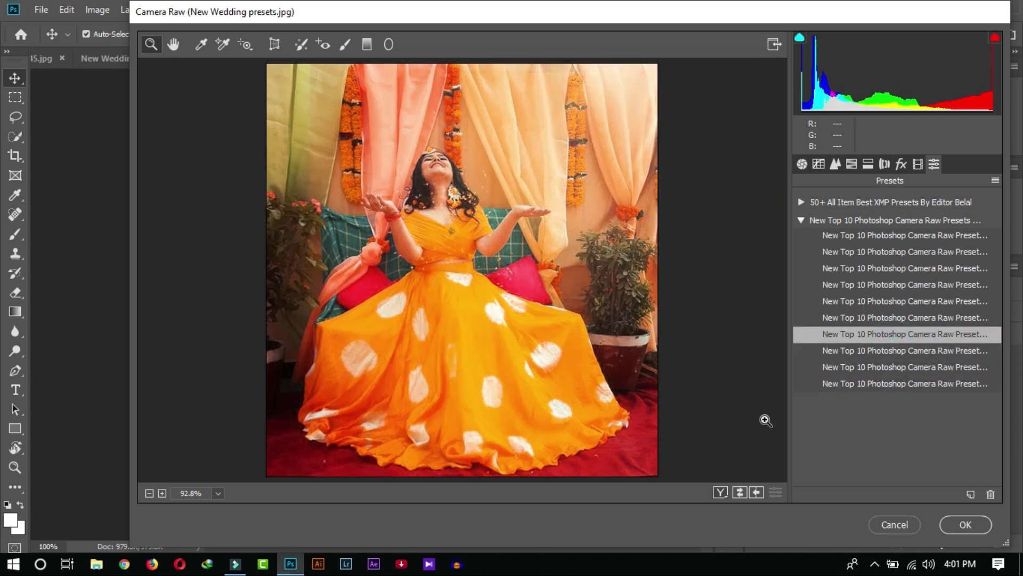
left_click(720, 492)
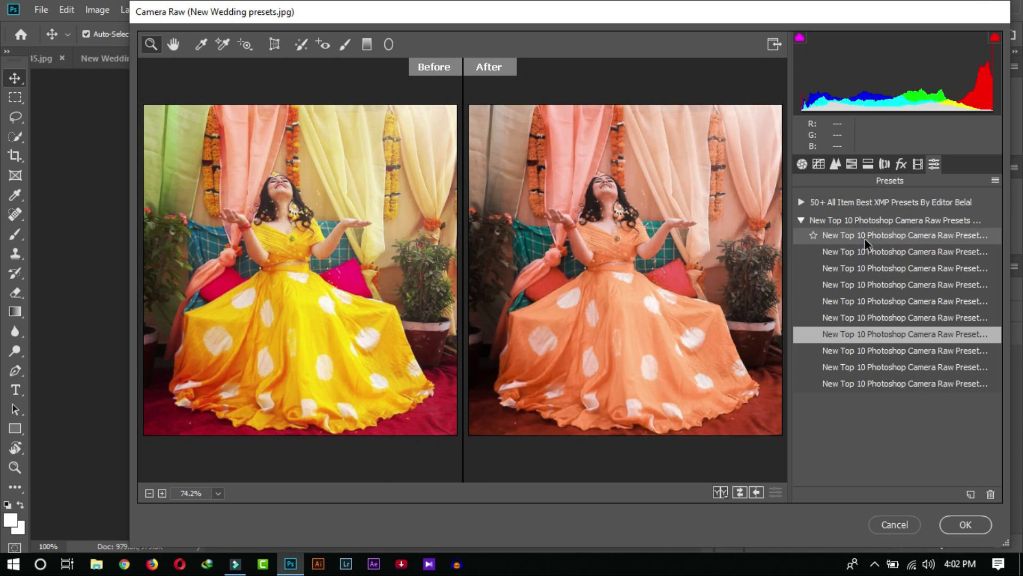
left_click(885, 525)
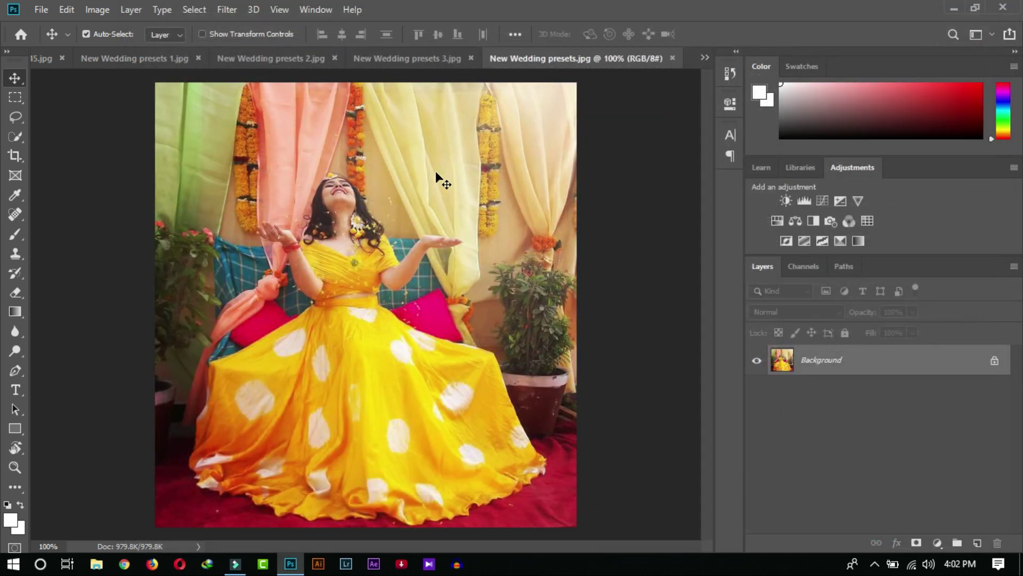
Step: Open the Camera Raw Filter on New Wedding presets 3.jpg with Before/After view and presets list
left_click(408, 59)
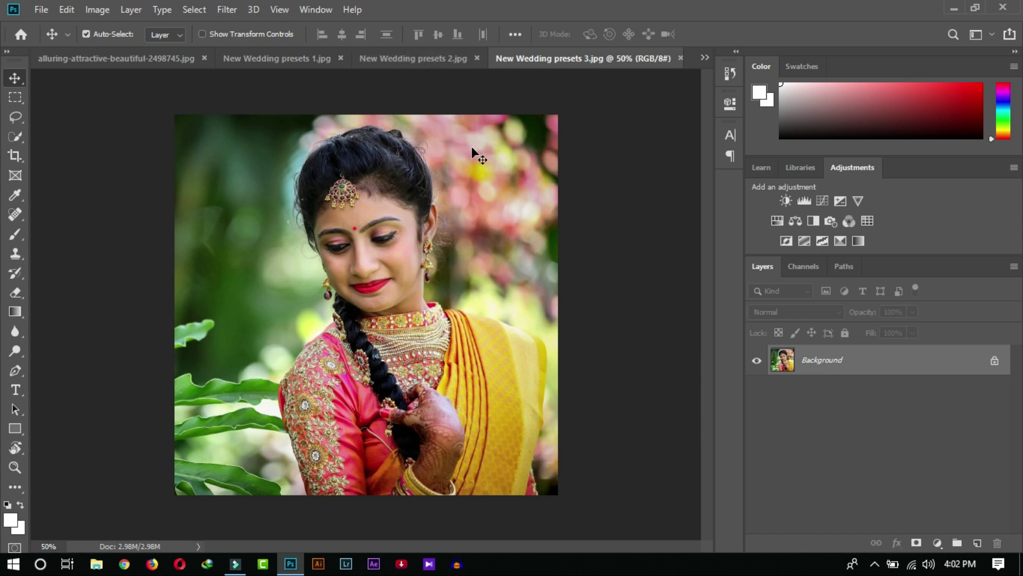
left_click(217, 8)
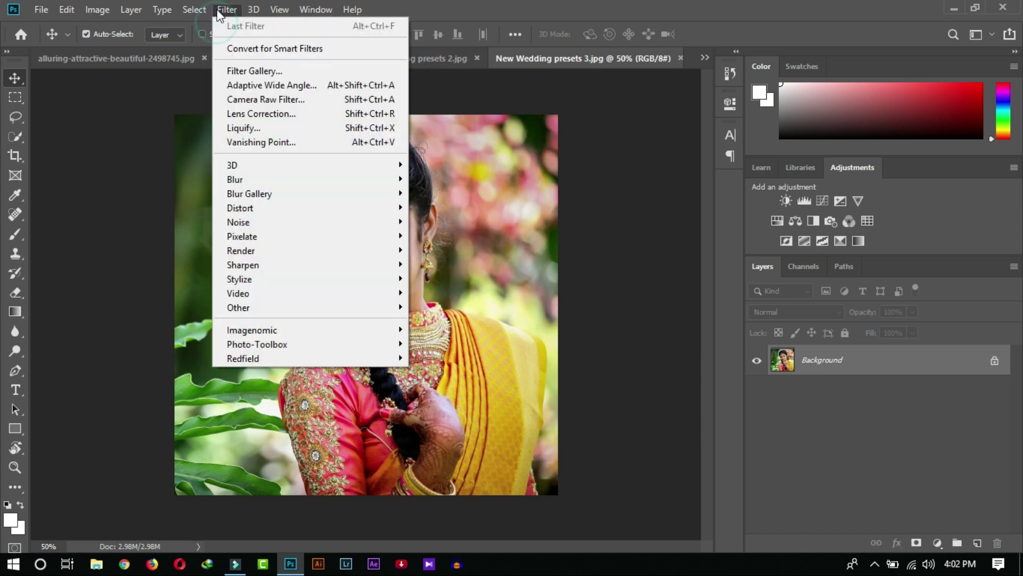
left_click(261, 93)
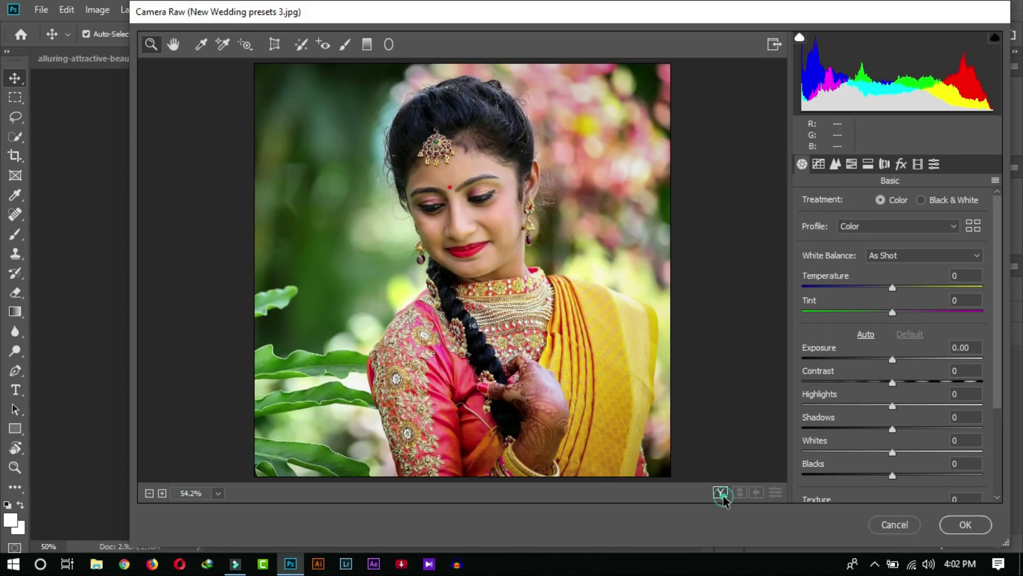
left_click(722, 492)
left_click(934, 165)
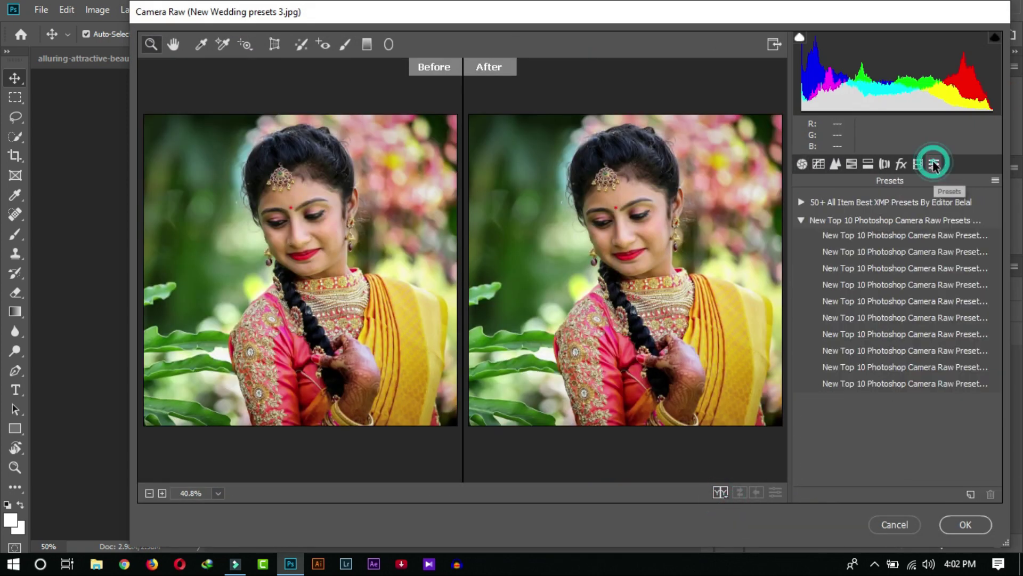
Step: Preview all ten wedding presets on the portrait, then cancel without applying
left_click(899, 235)
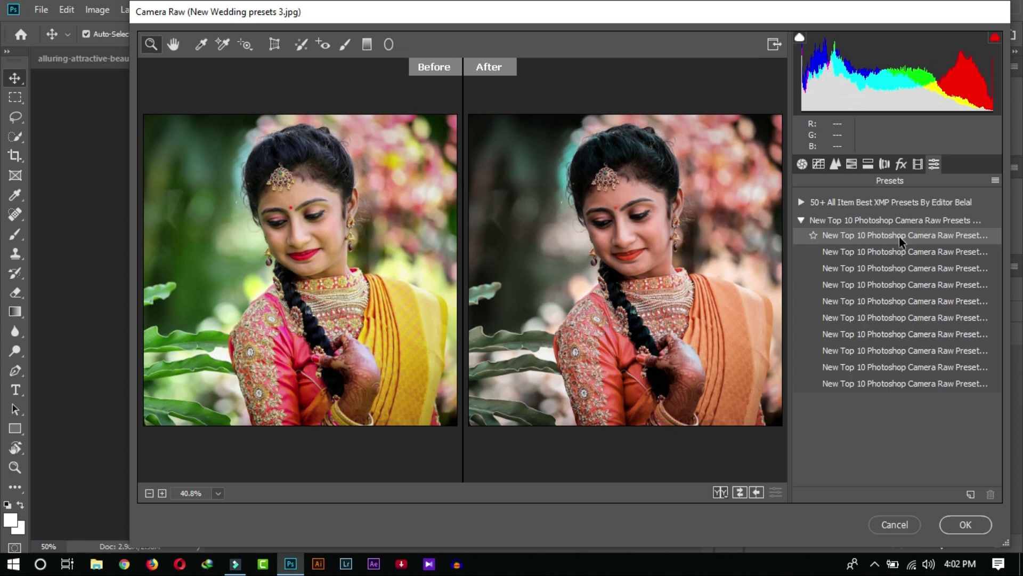
left_click(900, 252)
left_click(897, 265)
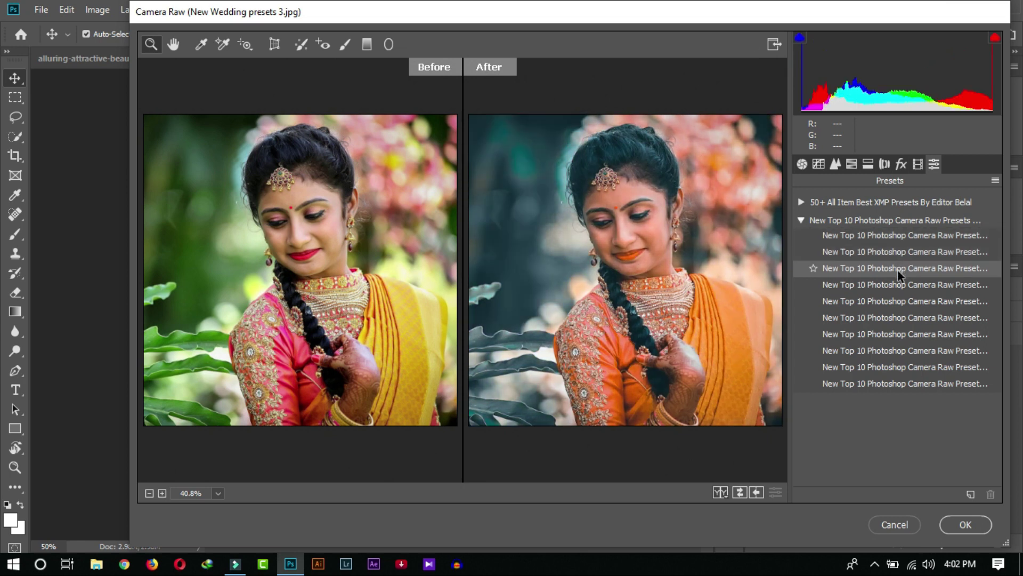
left_click(898, 279)
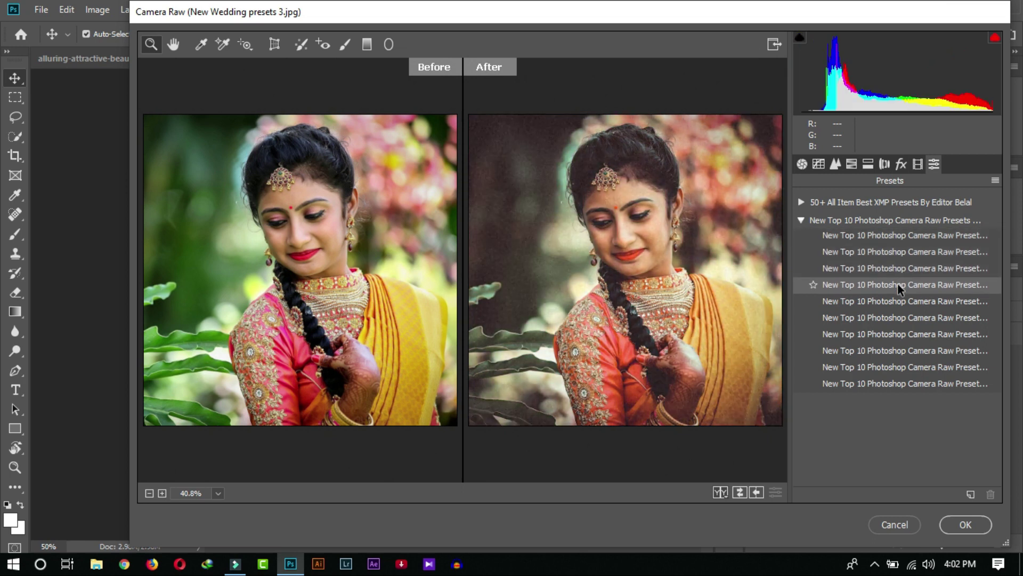
left_click(898, 300)
left_click(897, 315)
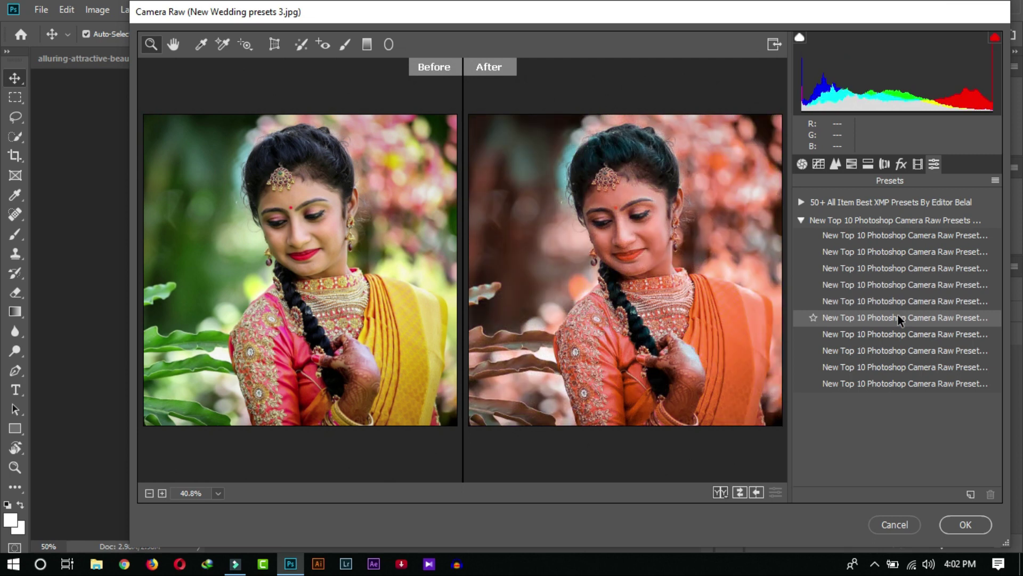
left_click(898, 332)
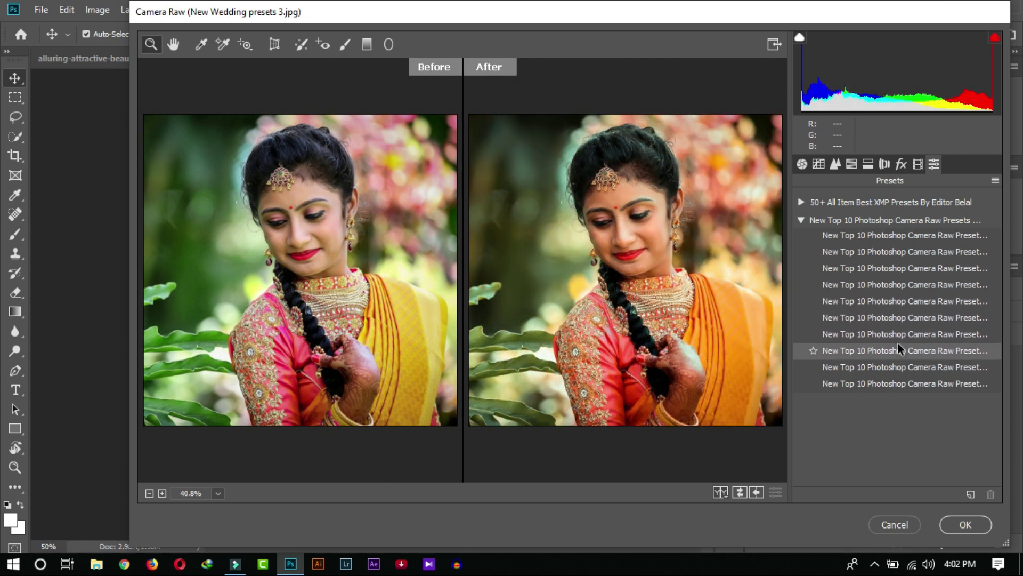
left_click(897, 349)
left_click(898, 367)
left_click(895, 383)
left_click(882, 521)
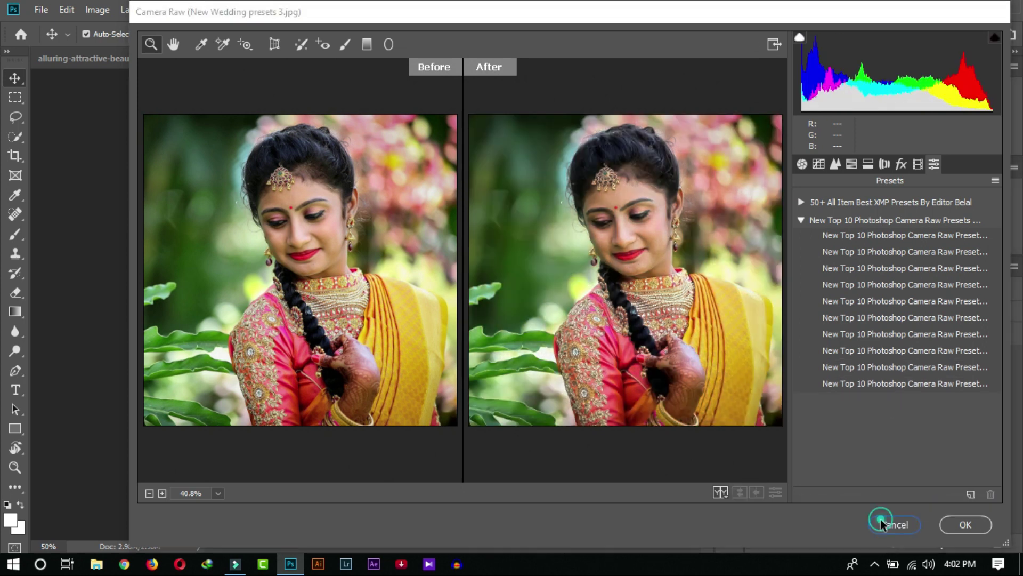
Step: Open the Camera Raw Filter on New Wedding presets 2.jpg with the presets list shown
left_click(360, 61)
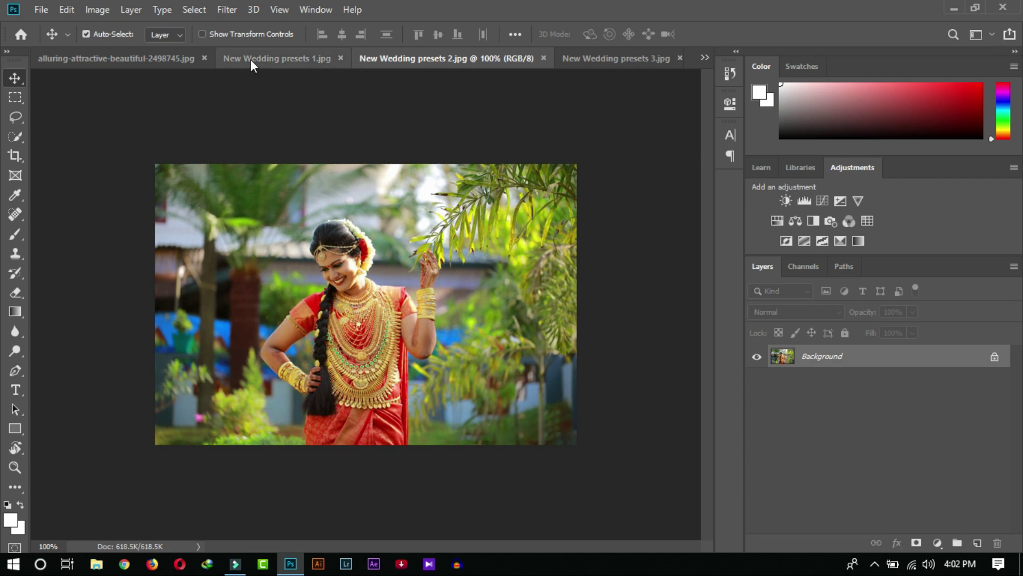
left_click(238, 12)
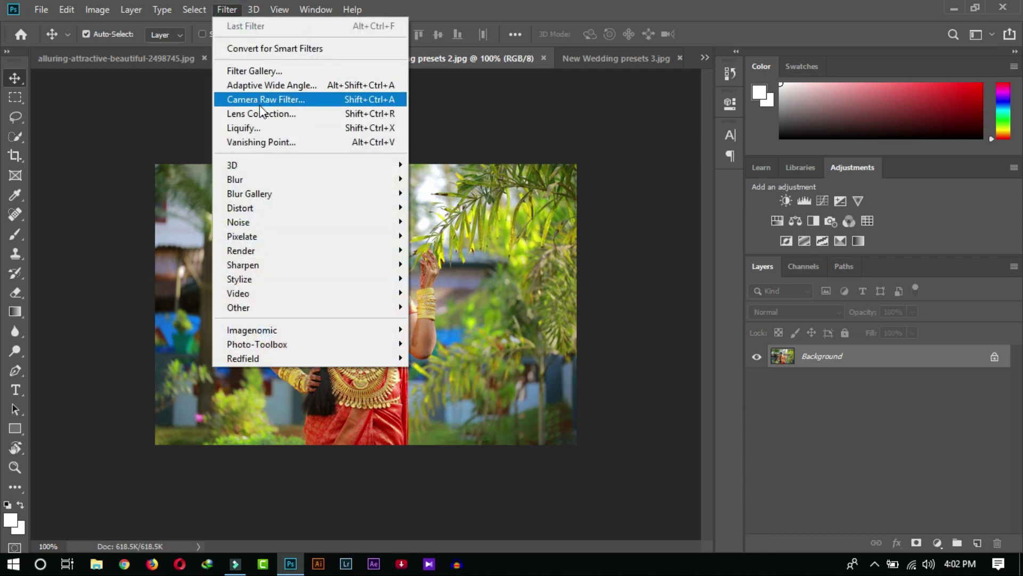
left_click(258, 101)
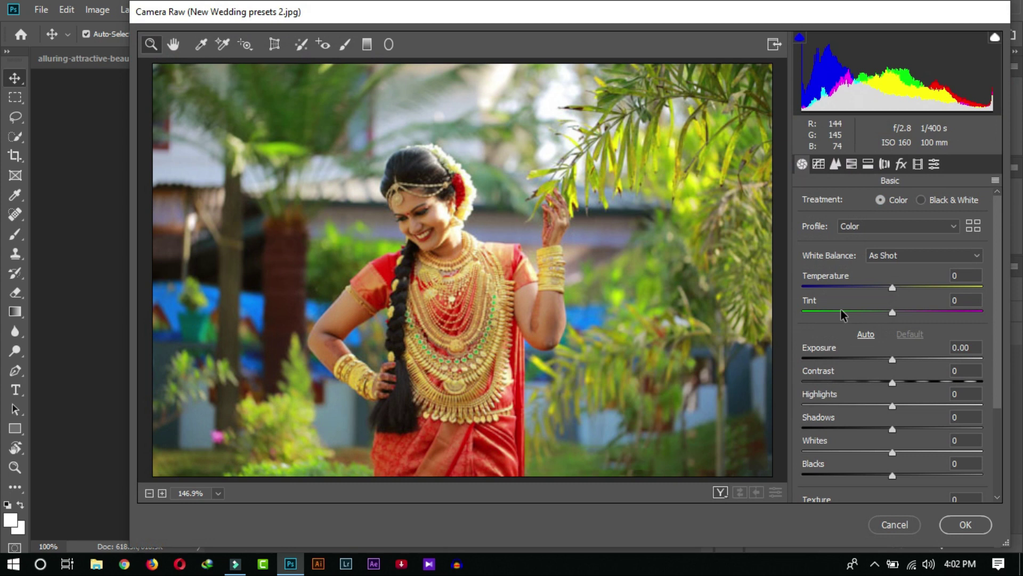
left_click(930, 166)
Step: Preview wedding presets one through five, then cancel without keeping the grade
left_click(922, 235)
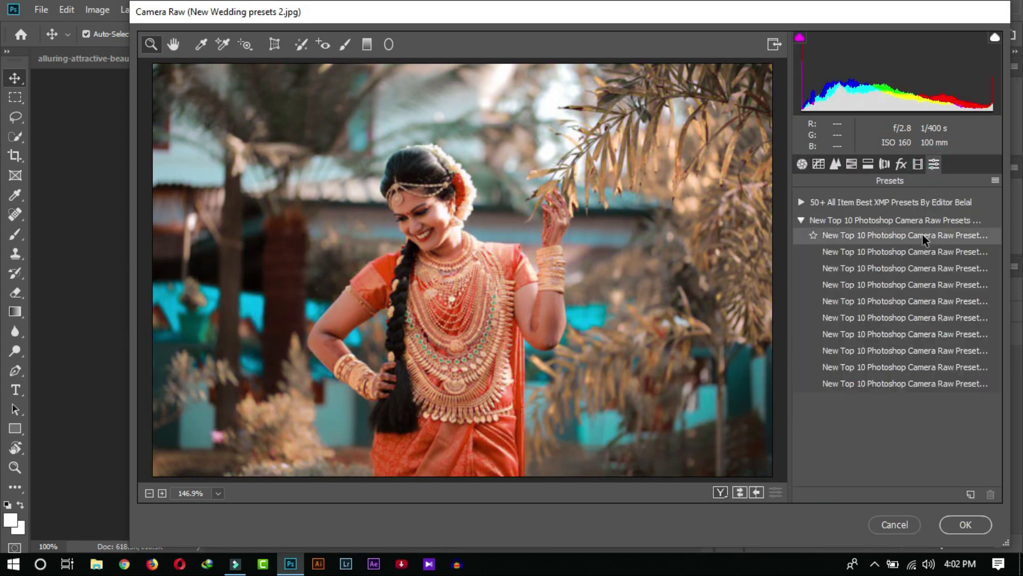
left_click(923, 250)
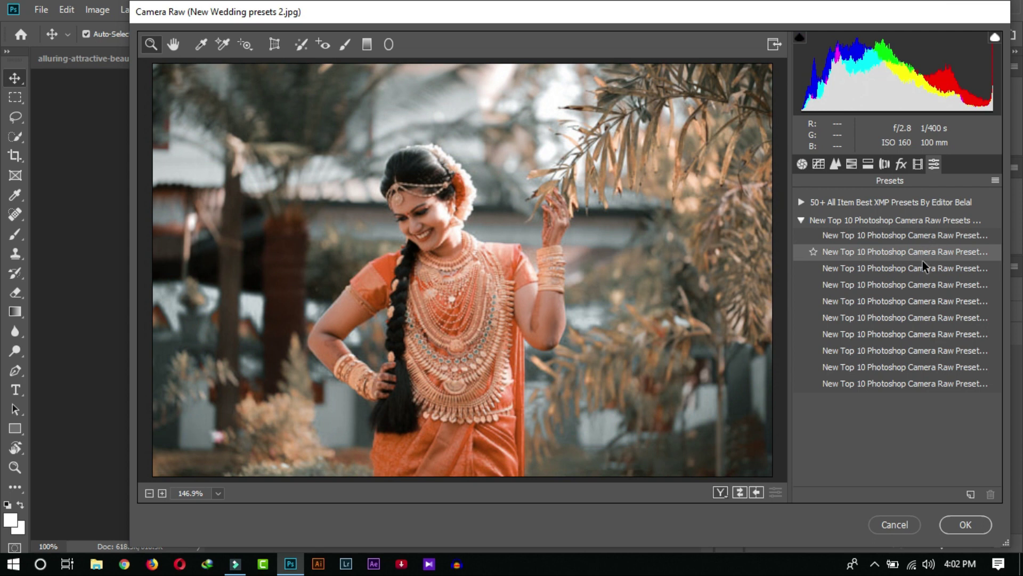
left_click(922, 262)
left_click(920, 281)
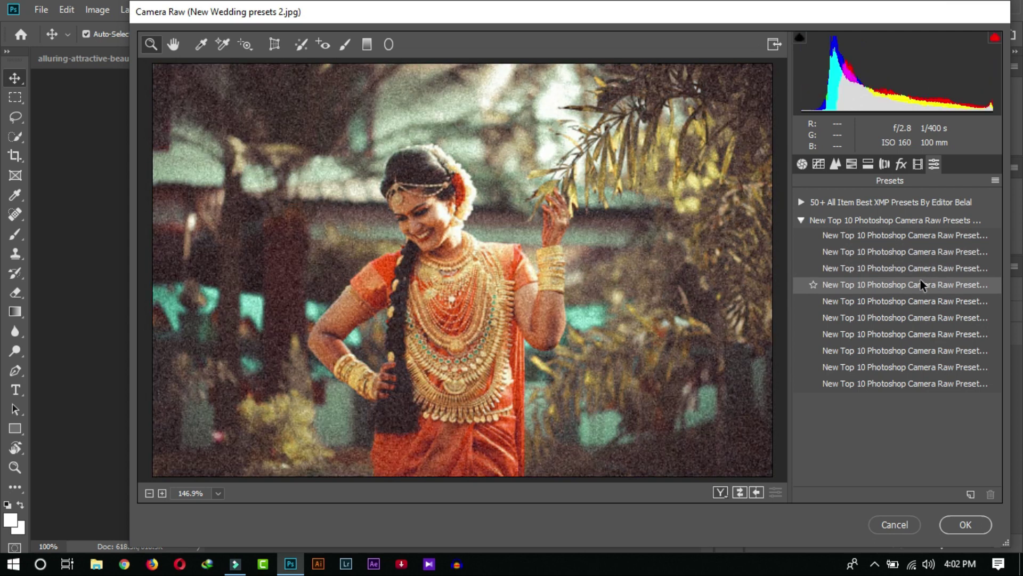
left_click(917, 297)
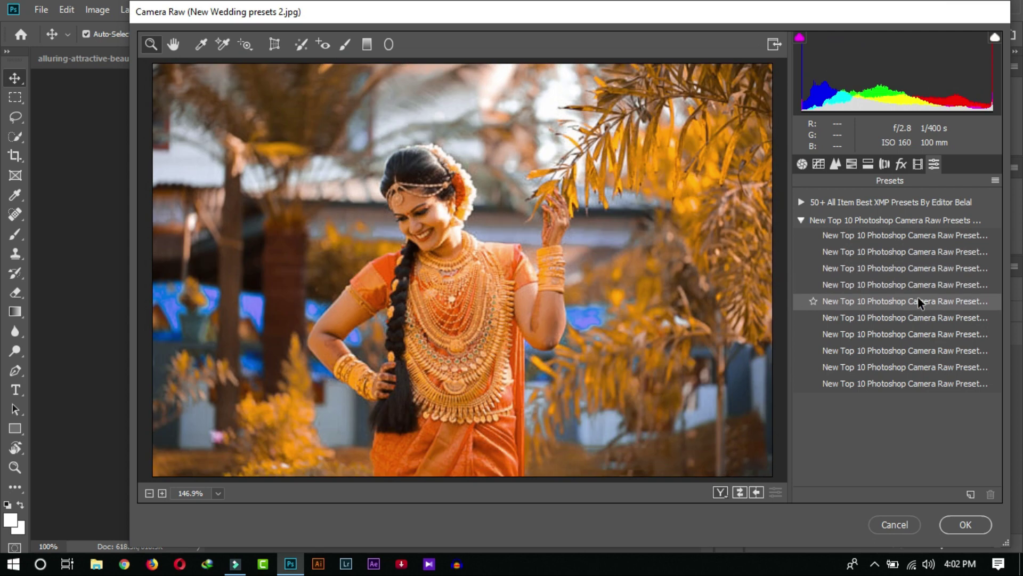
left_click(885, 527)
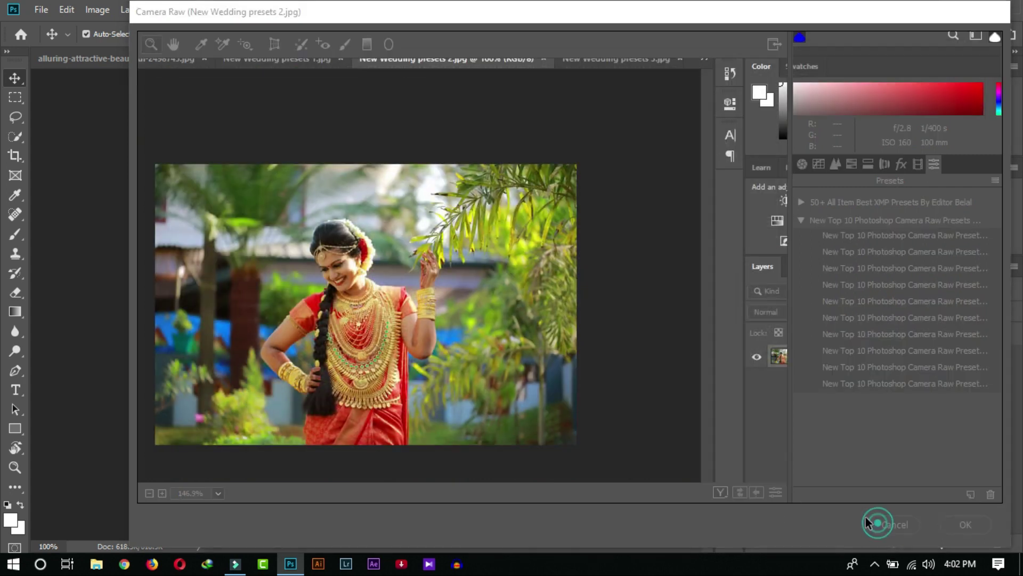
Step: Open the Camera Raw Filter on New Wedding presets 1.jpg with presets list and Before/After view
left_click(272, 63)
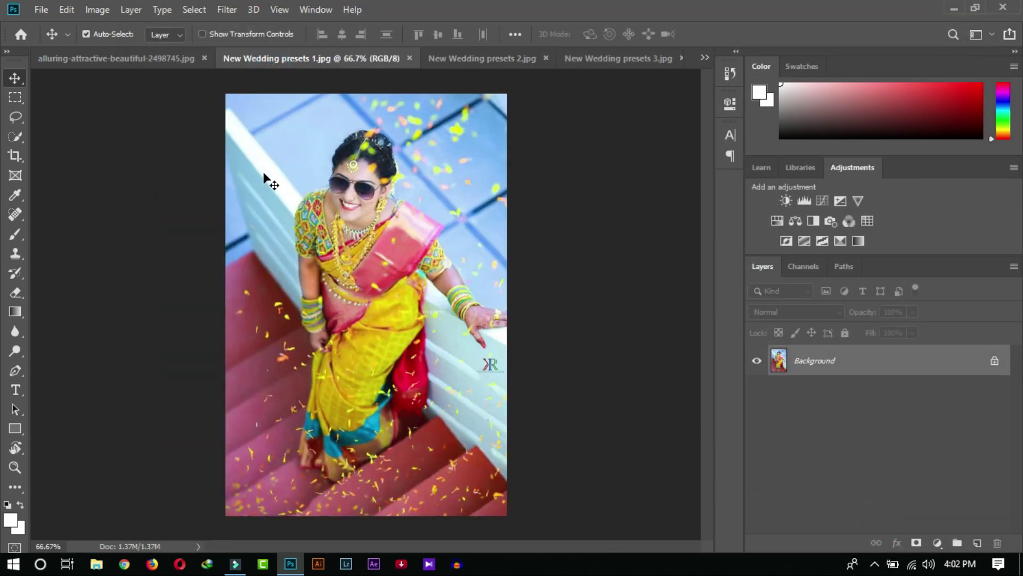
left_click(227, 9)
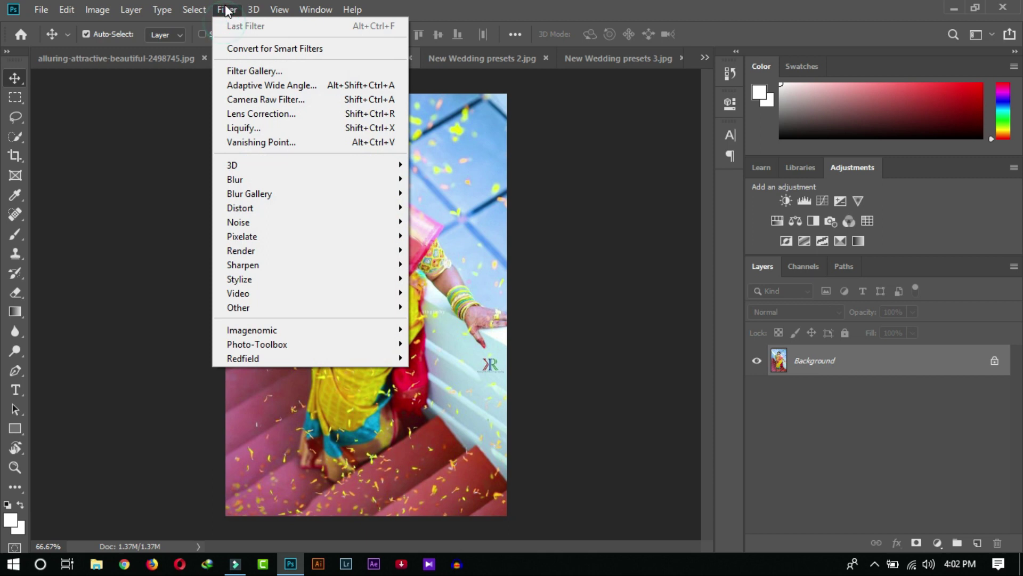
left_click(239, 104)
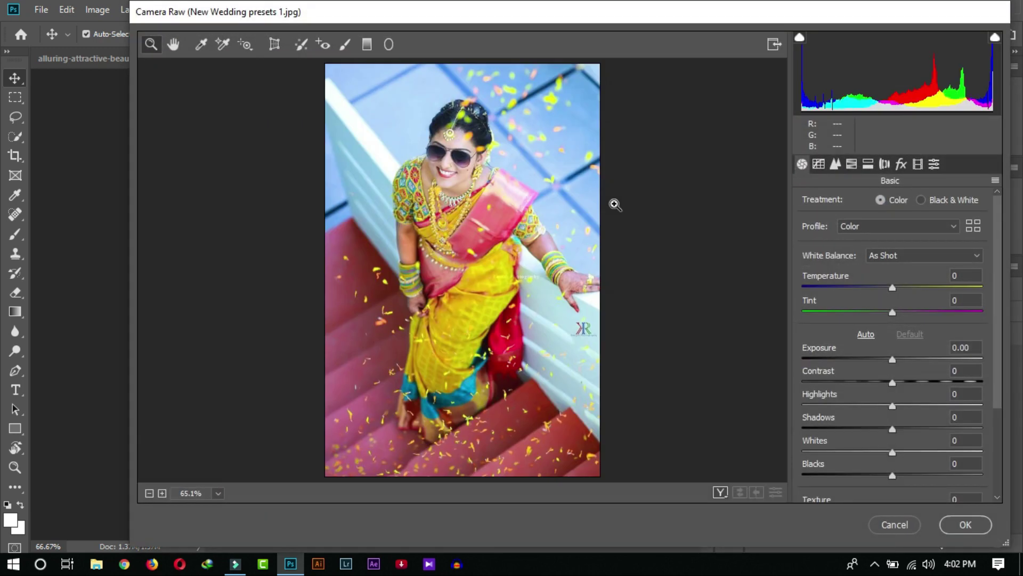
left_click(936, 166)
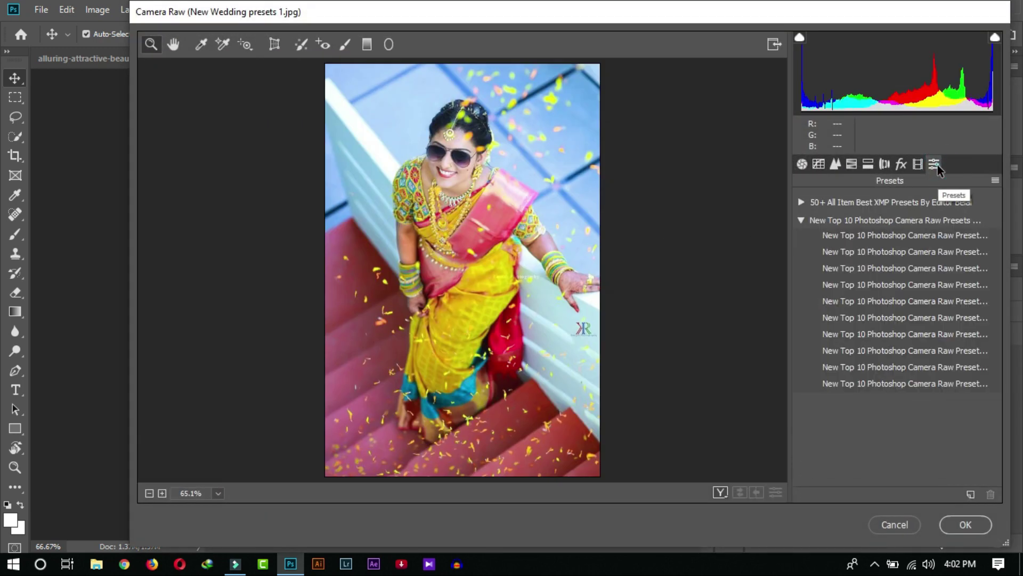
left_click(720, 492)
Step: Preview all ten wedding presets on the bride photo, then cancel
left_click(875, 238)
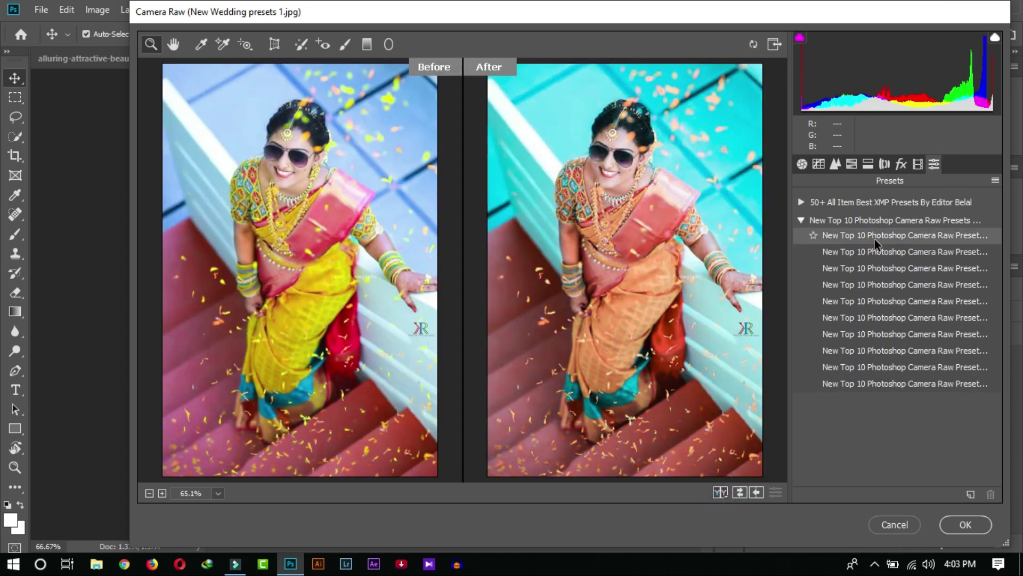
left_click(880, 251)
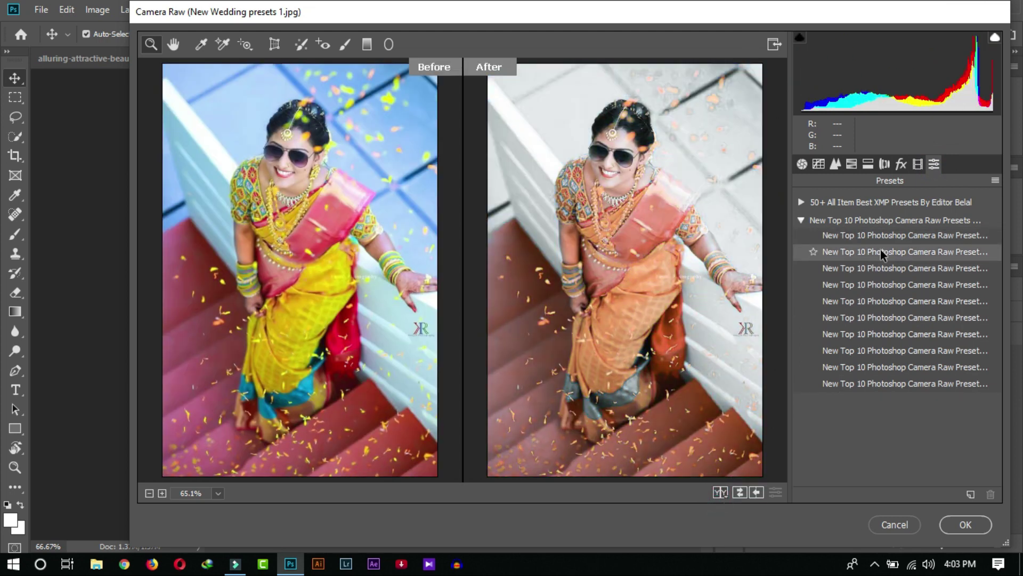
left_click(880, 268)
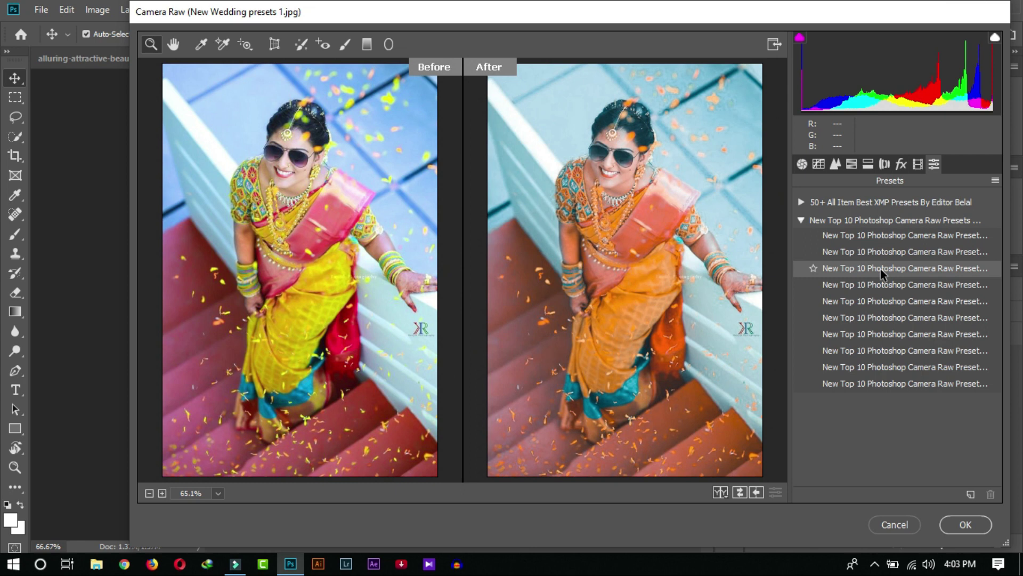
left_click(880, 286)
left_click(880, 302)
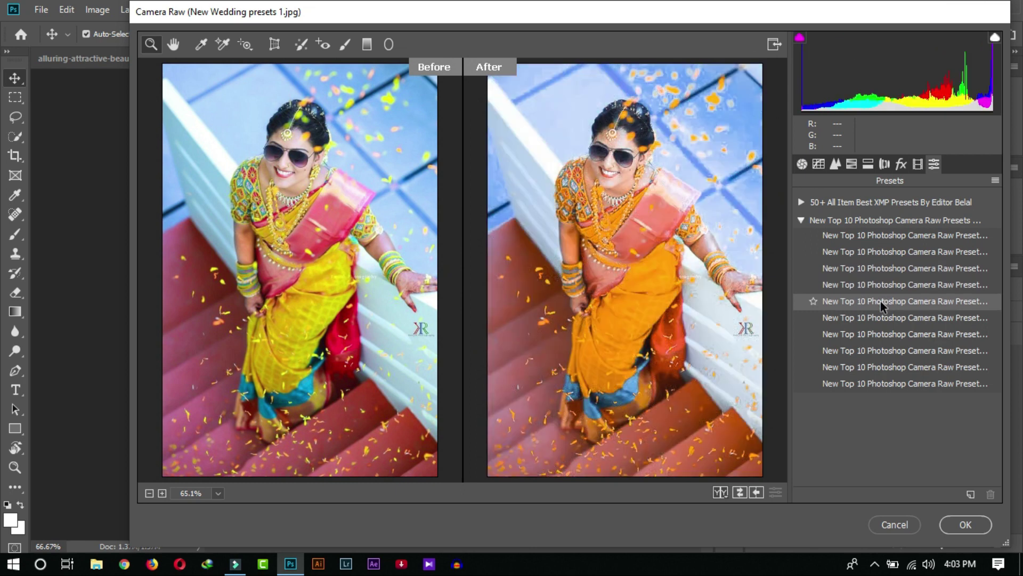
left_click(880, 317)
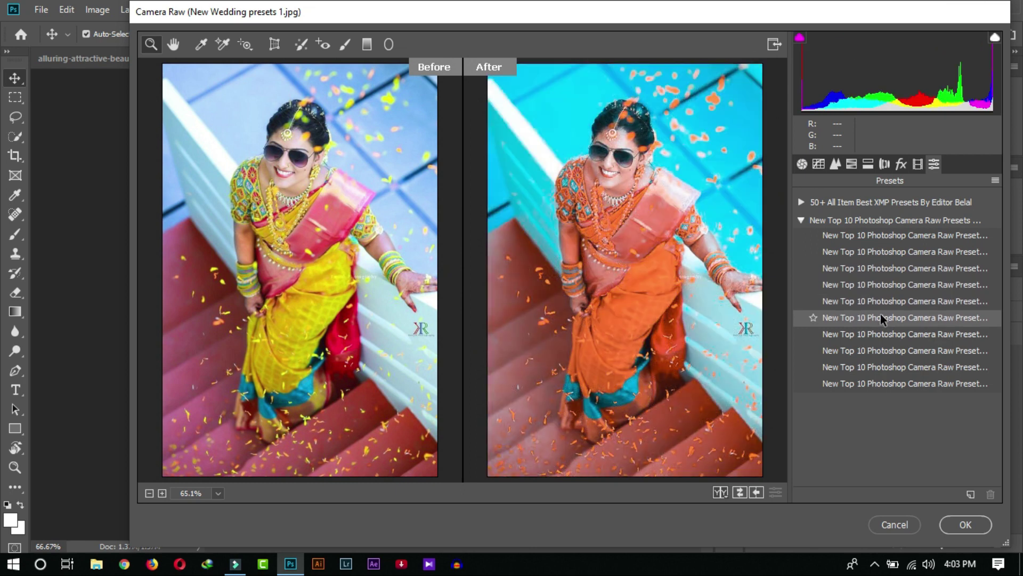
left_click(881, 331)
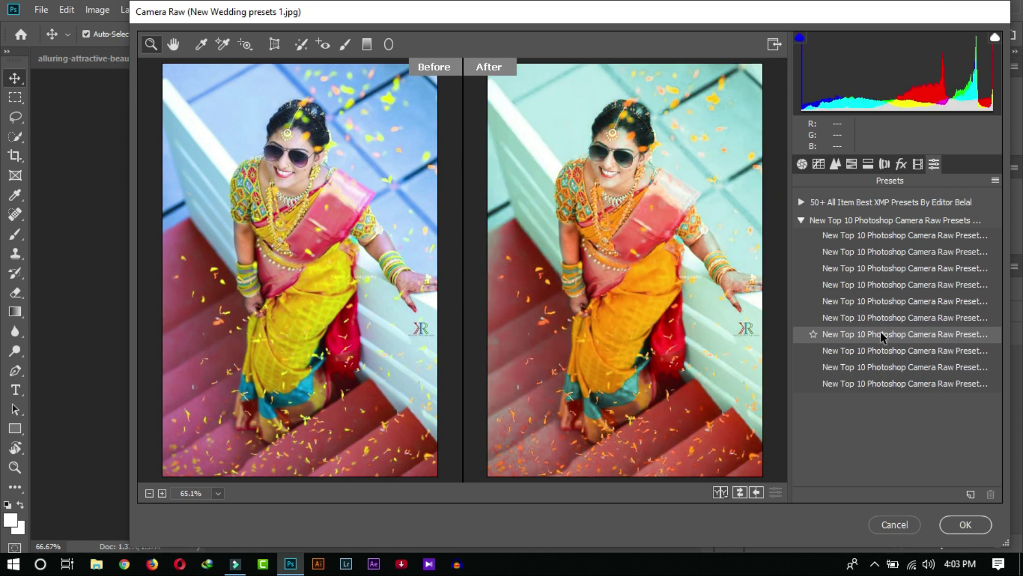
left_click(880, 344)
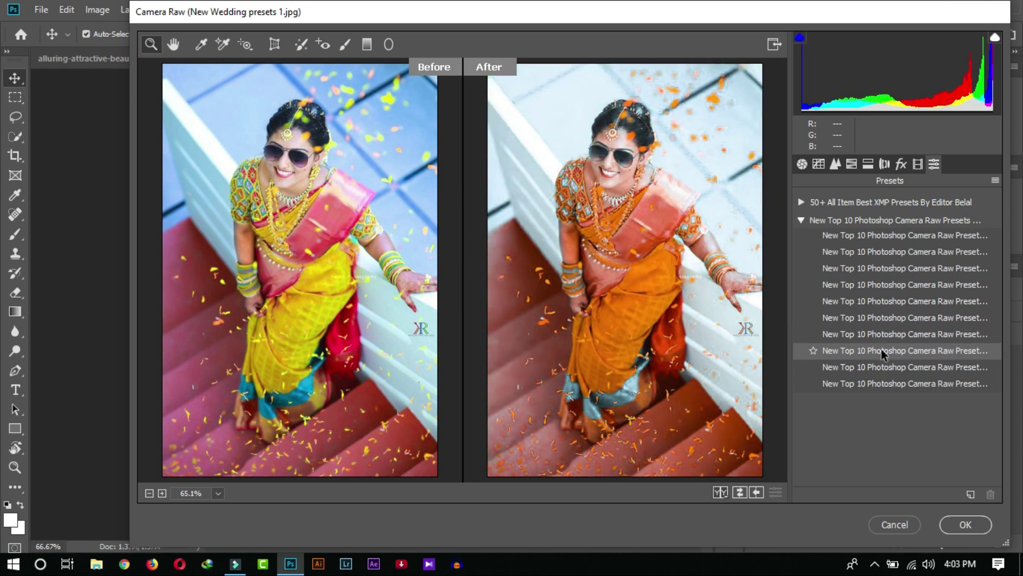
left_click(882, 364)
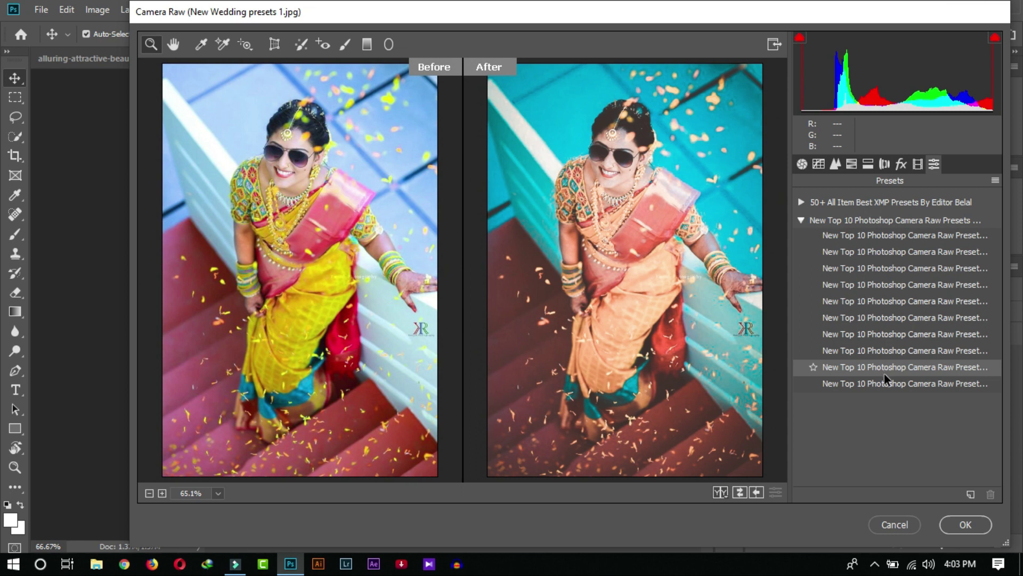
left_click(886, 382)
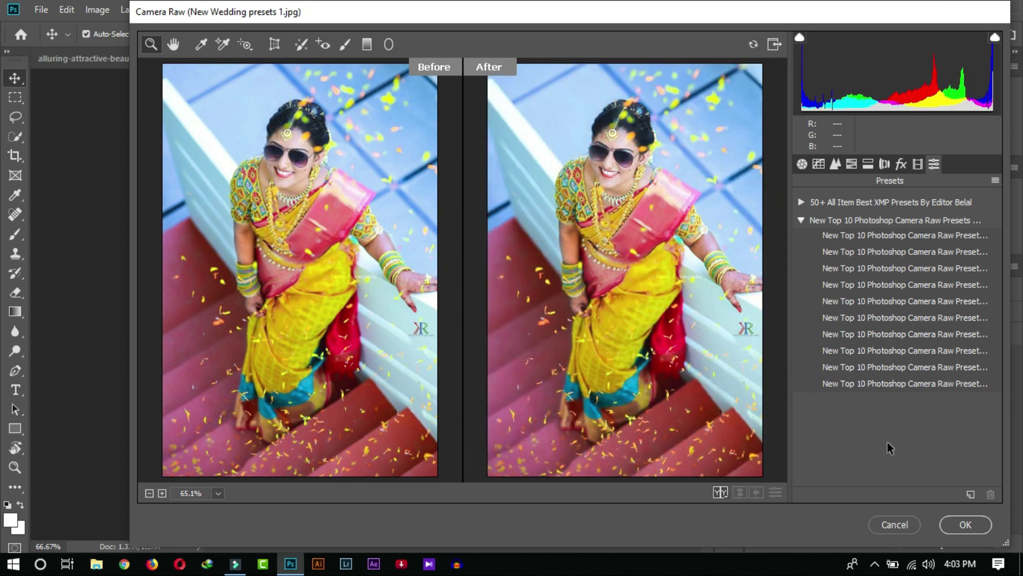
left_click(879, 525)
Step: Open the Camera Raw Filter on alluring-attractive-beautiful-2498745.jpg with the presets list shown
left_click(180, 63)
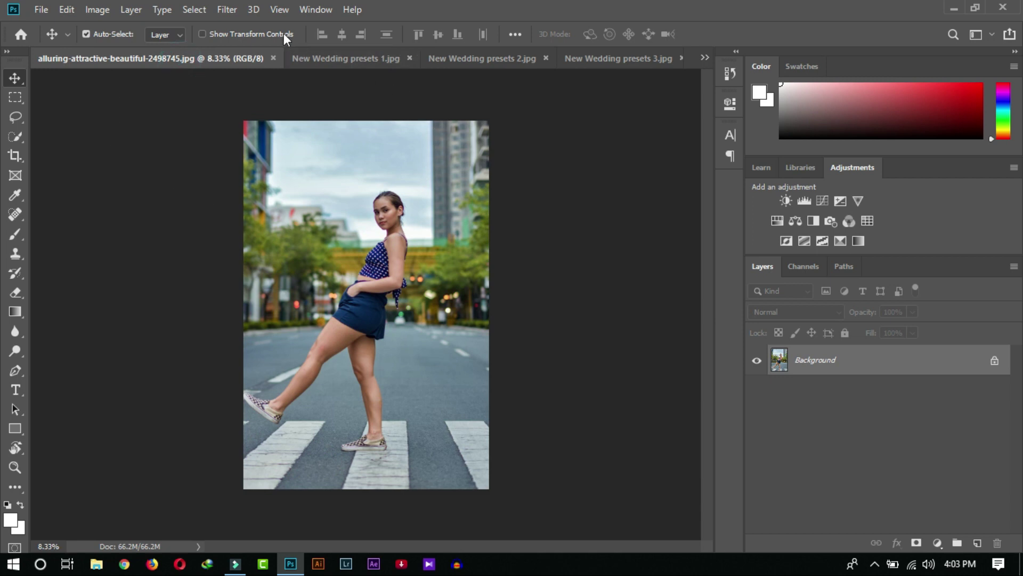
left_click(223, 9)
left_click(257, 97)
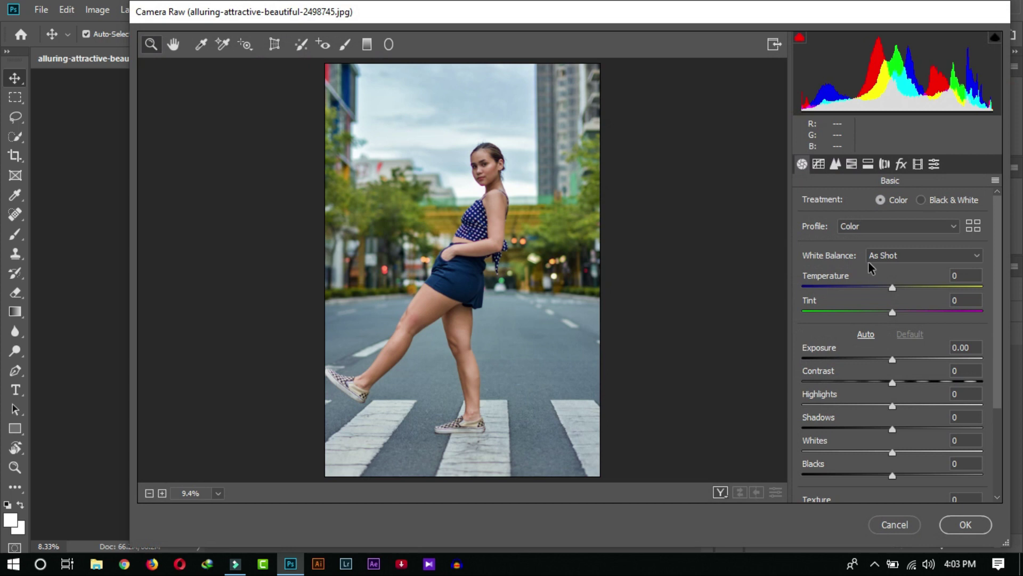
left_click(934, 165)
Step: Preview wedding presets 1–3 and 5–10 on the street photo, then cancel
left_click(919, 235)
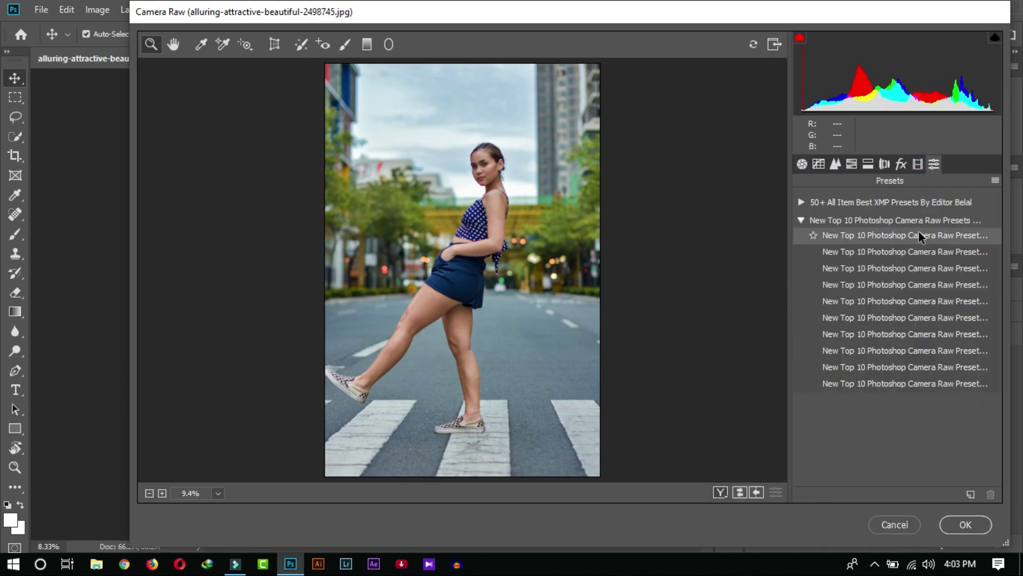
left_click(918, 252)
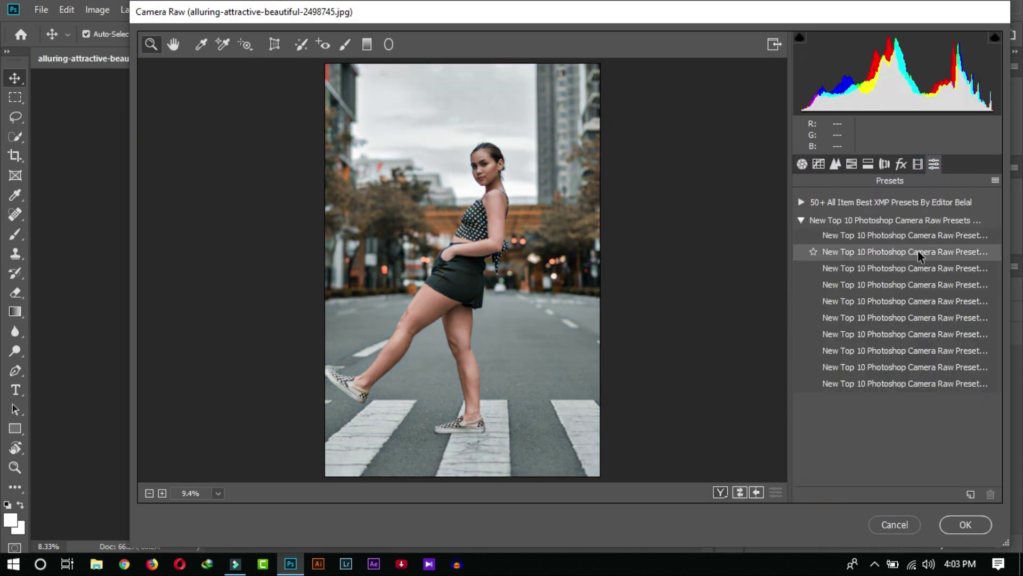
left_click(919, 268)
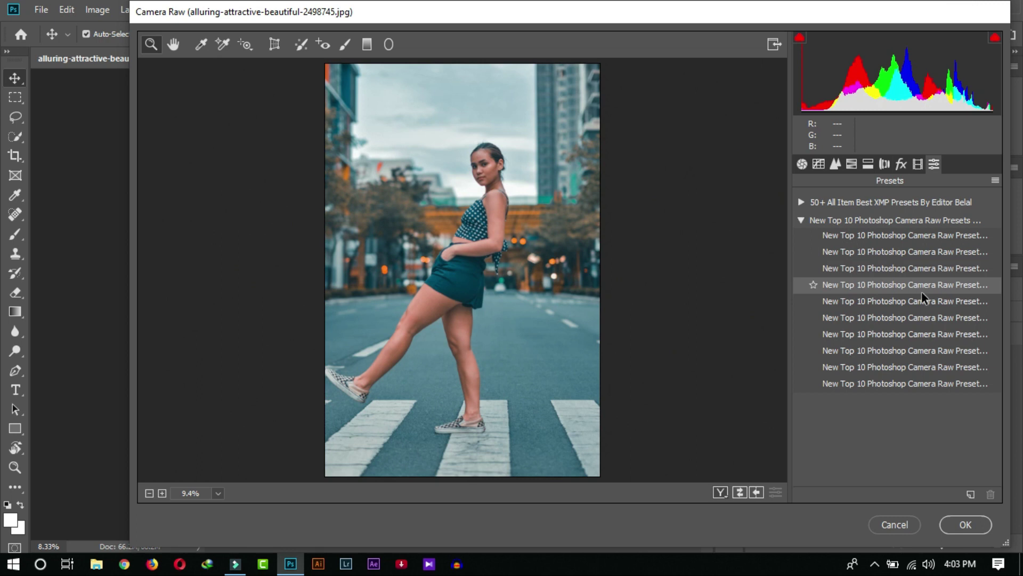
left_click(922, 294)
left_click(922, 315)
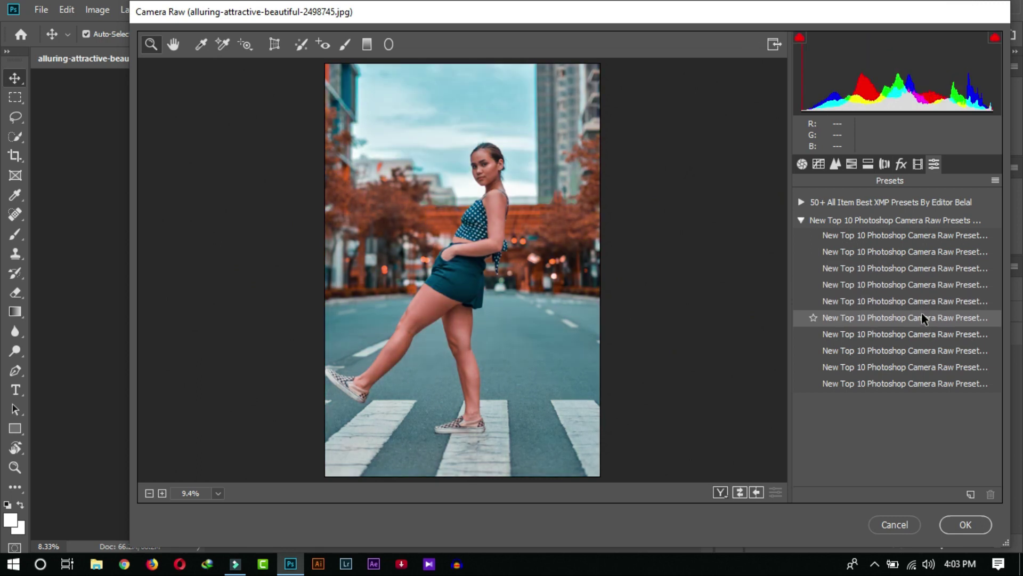
left_click(922, 332)
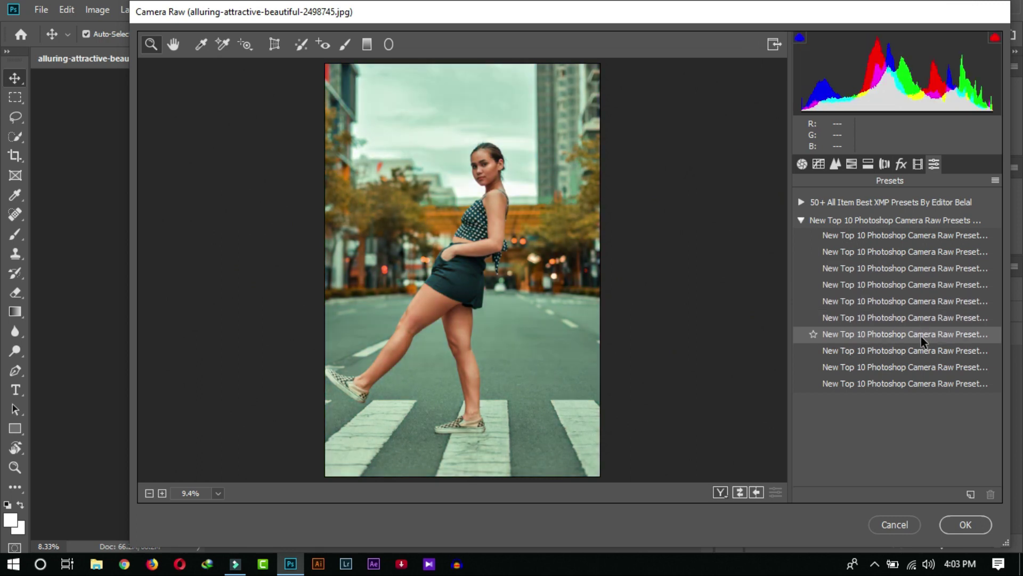
left_click(921, 350)
left_click(916, 367)
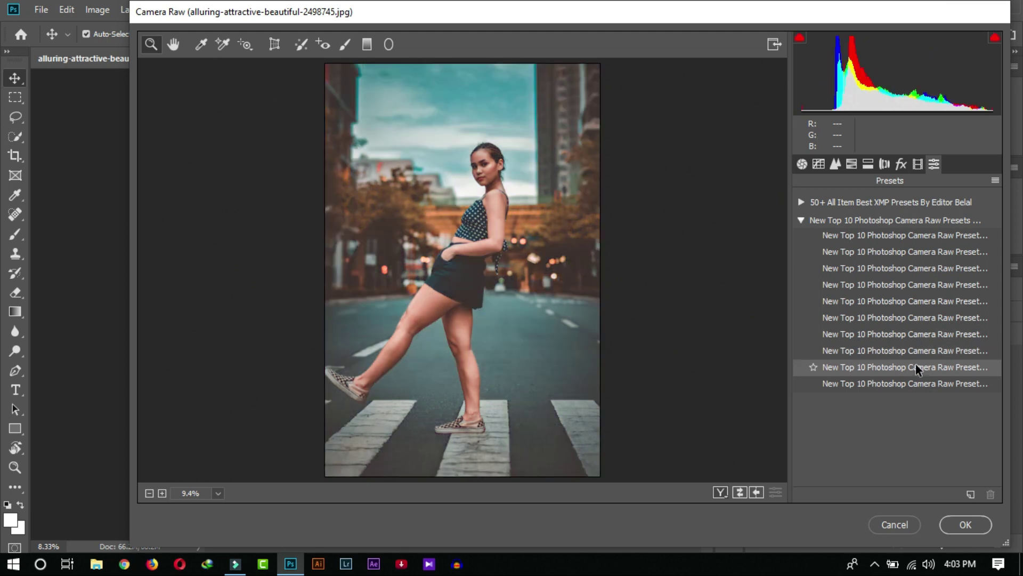
left_click(916, 379)
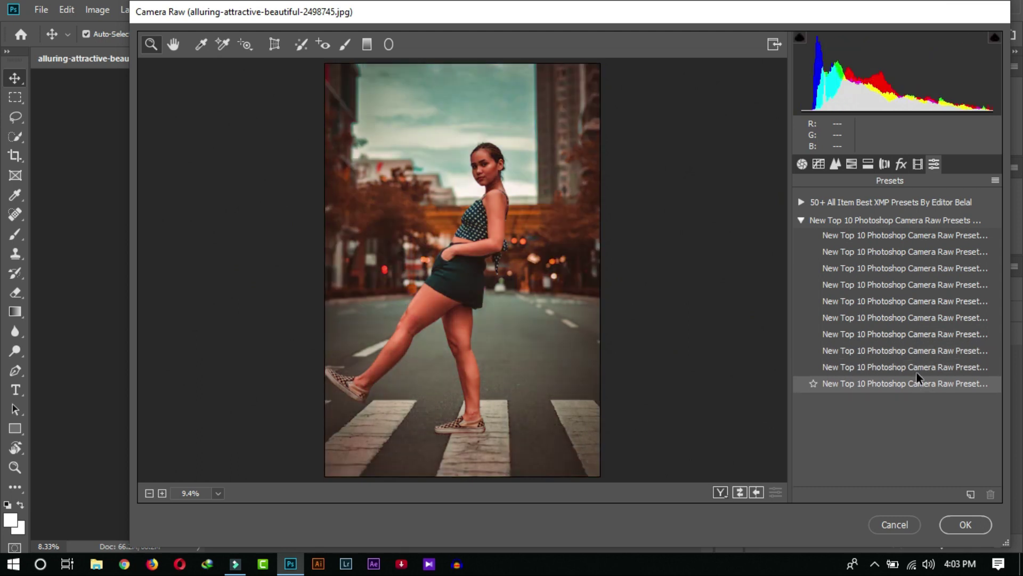
left_click(908, 524)
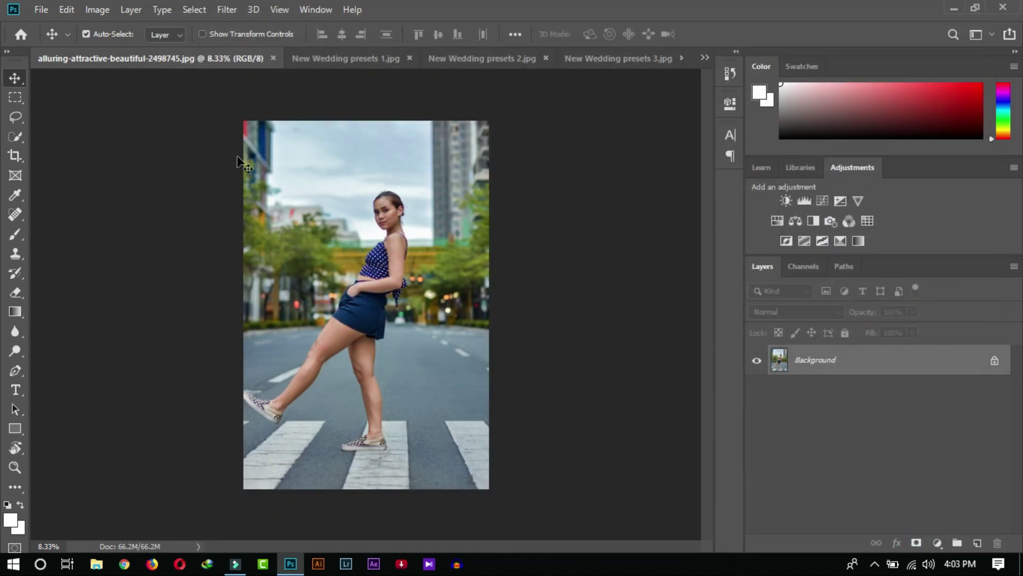
Step: Compare the wedding presets in Before/After view on adult-attractive-beautiful-2569060.jpg, then cancel
left_click(705, 56)
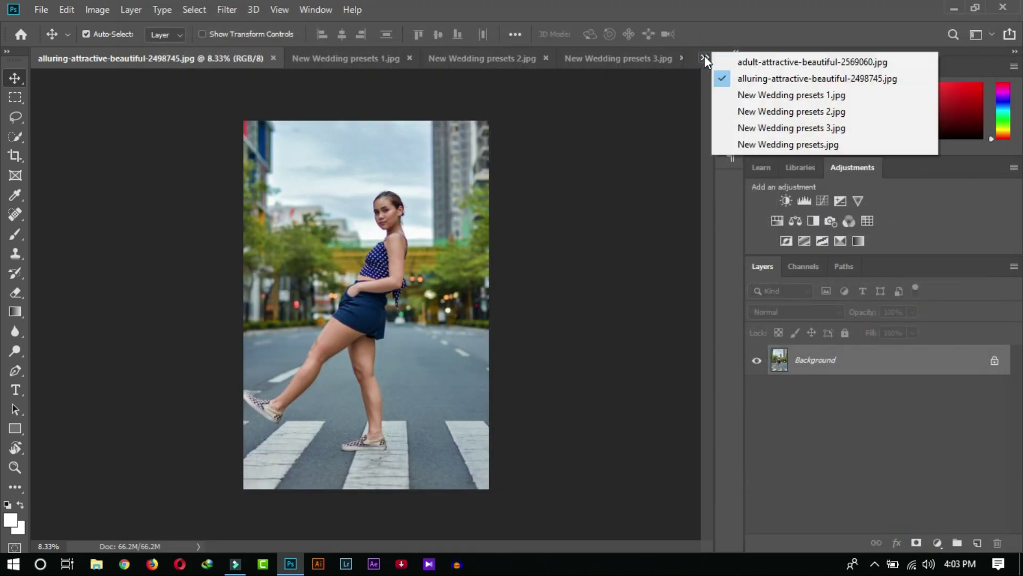
left_click(800, 62)
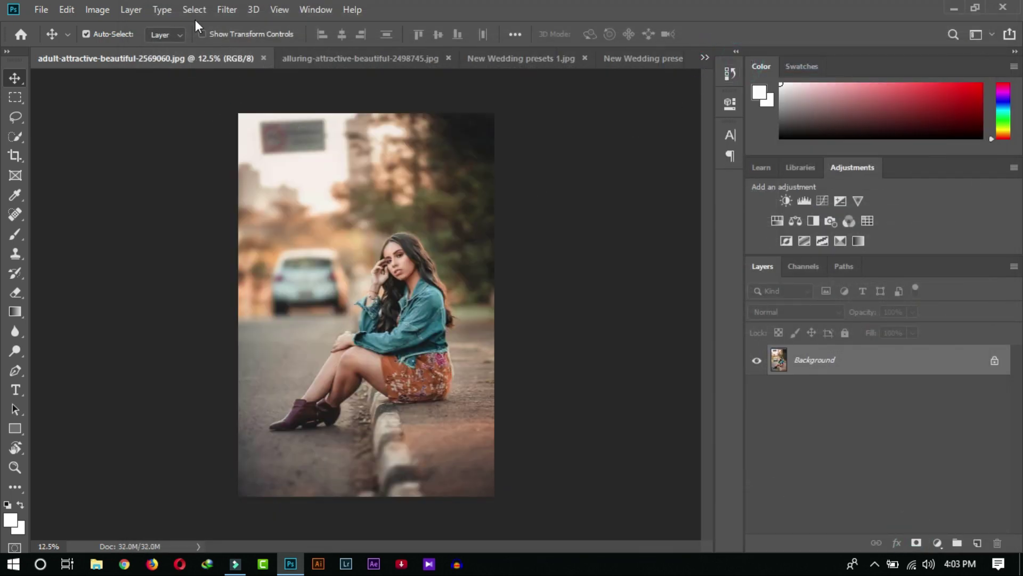
left_click(226, 10)
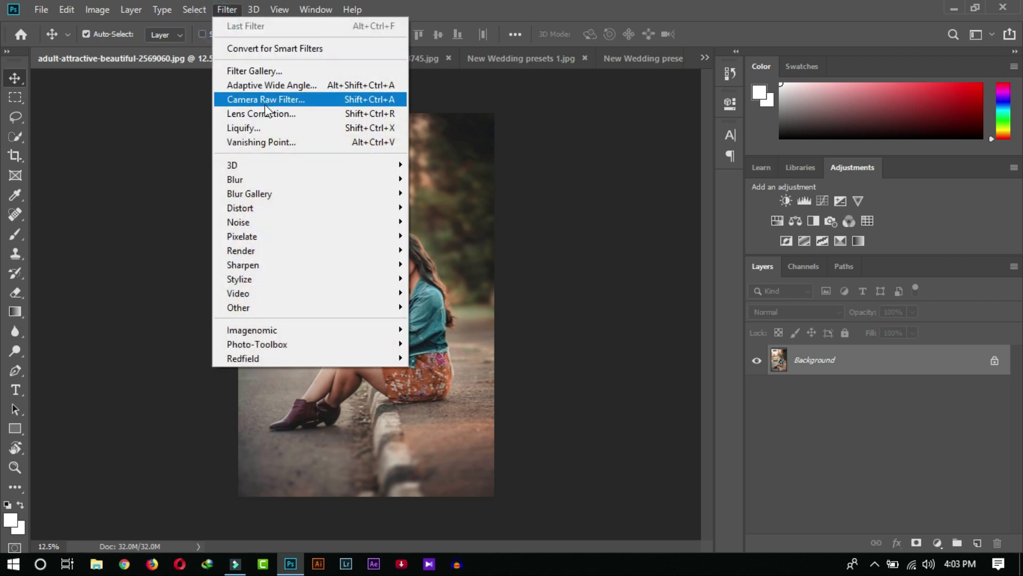
left_click(265, 104)
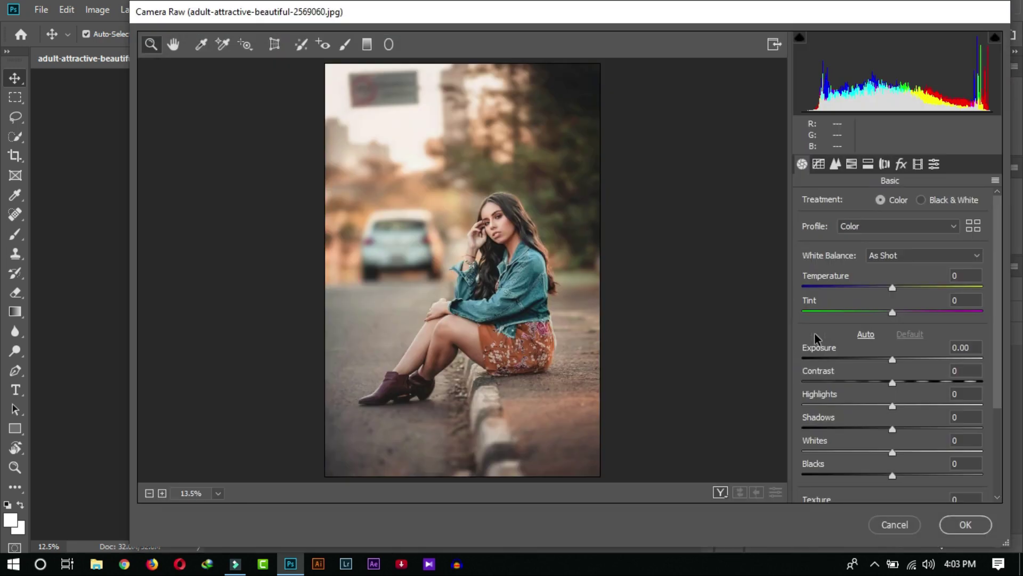
left_click(933, 164)
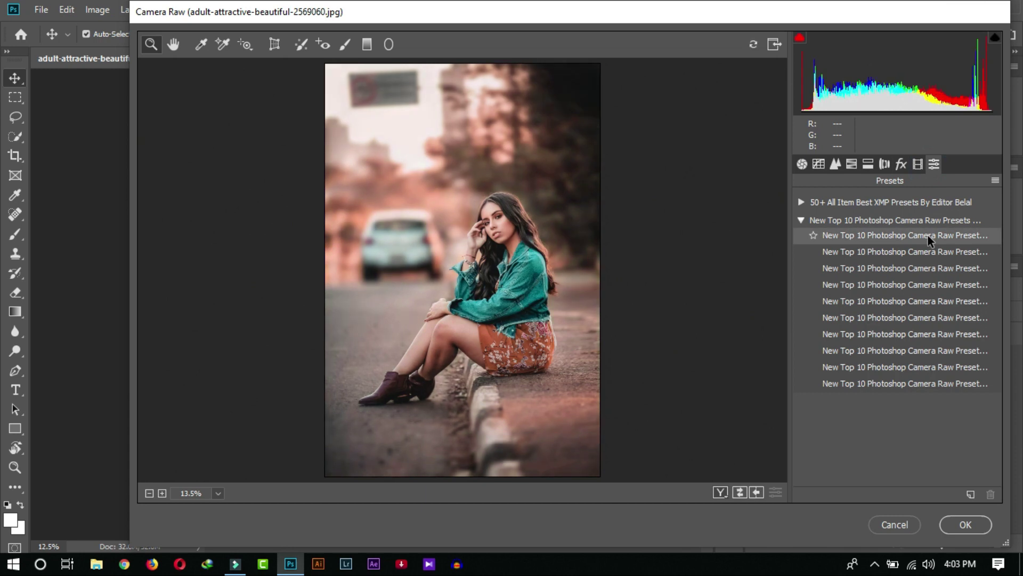
left_click(729, 490)
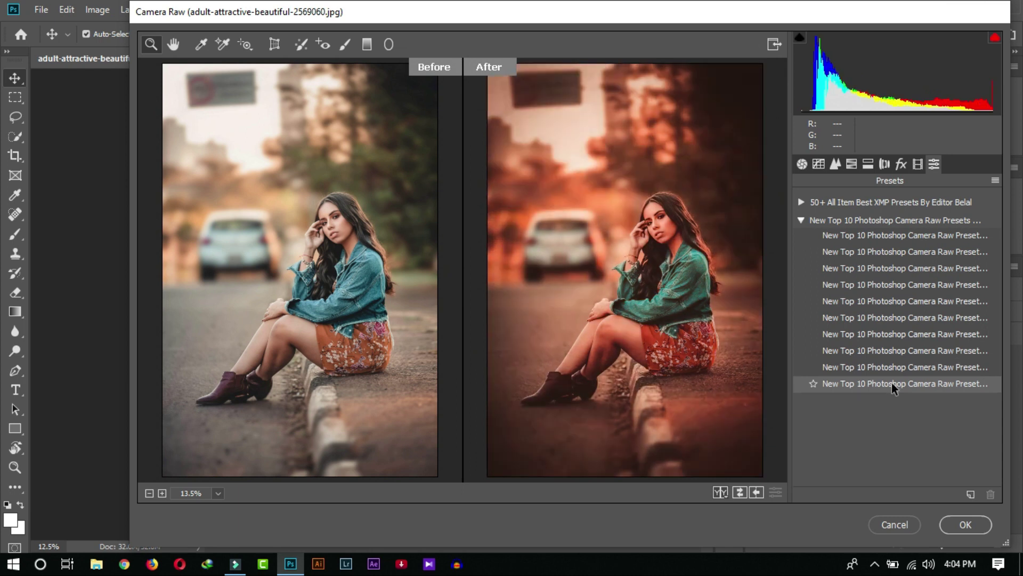
left_click(880, 522)
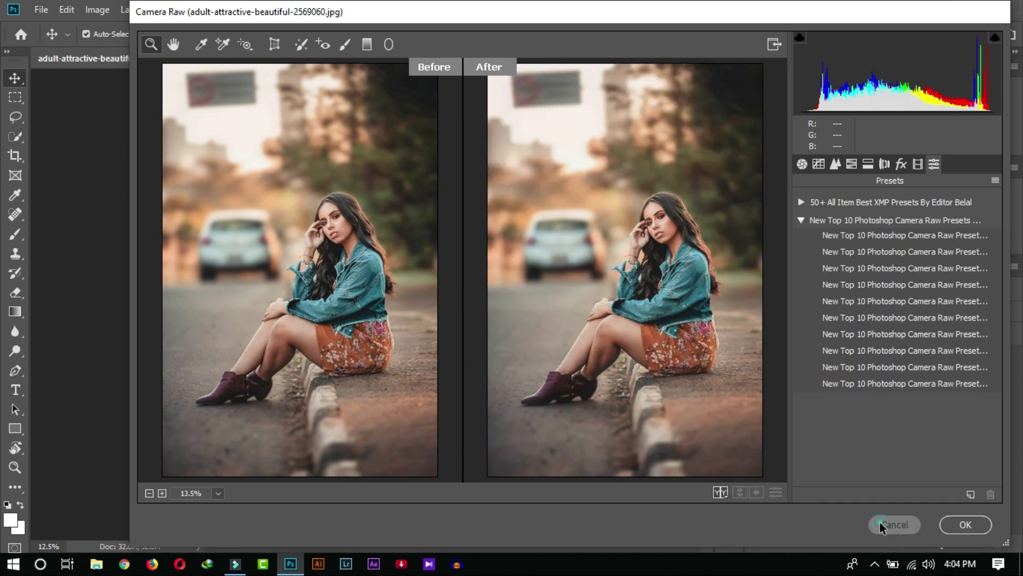